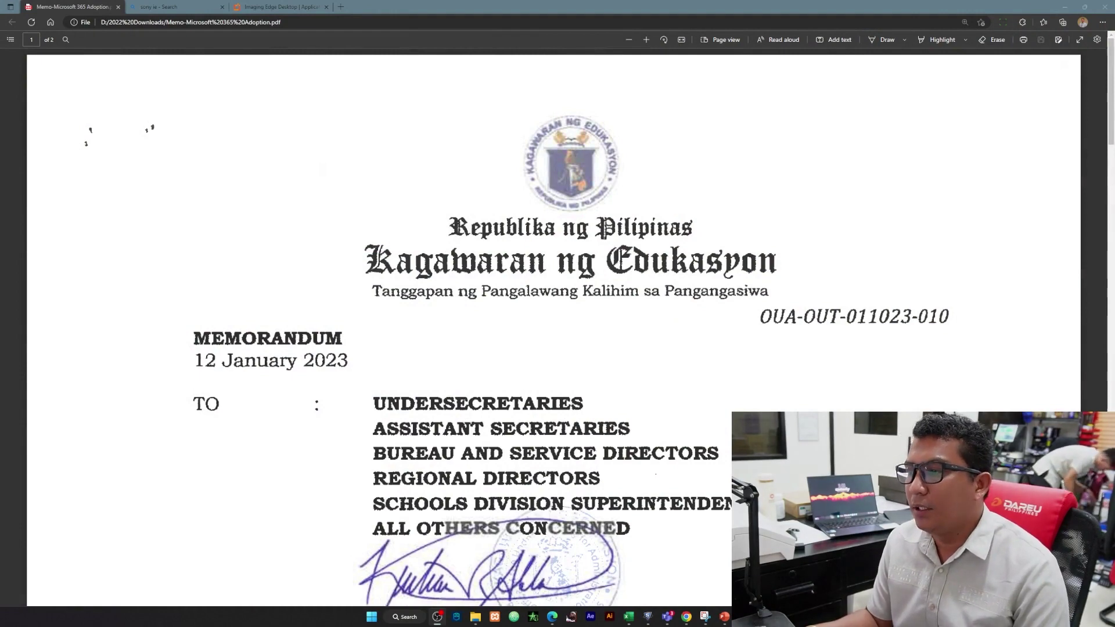
Scroll down through the page and back up in the InPrivate window.
scroll(552, 325, down, 3)
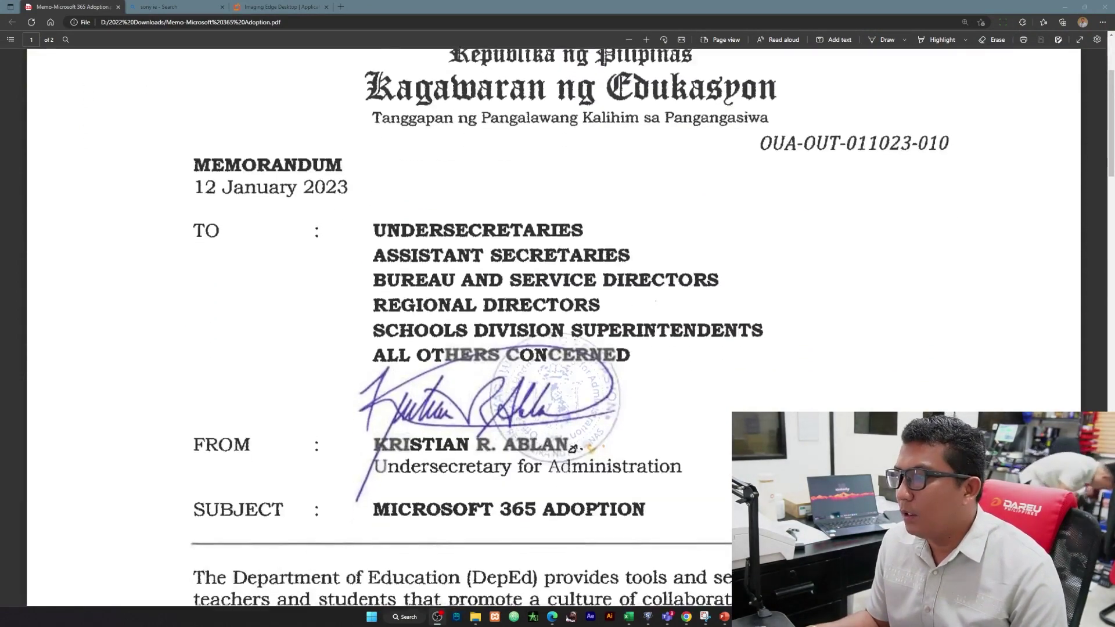
scroll(552, 326, down, 2)
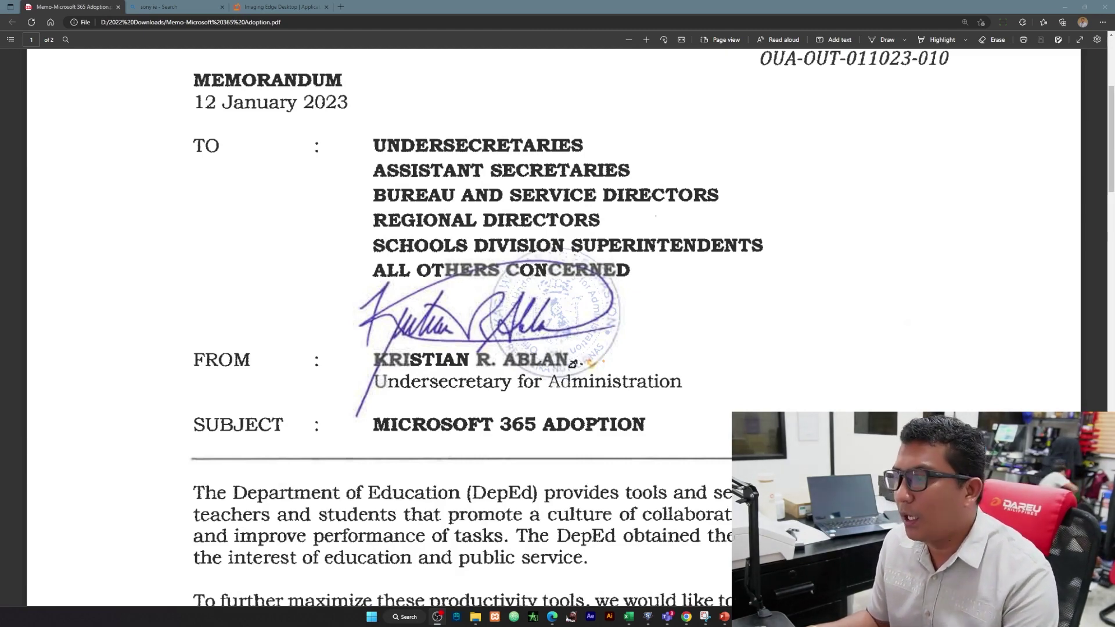
scroll(558, 329, down, 3)
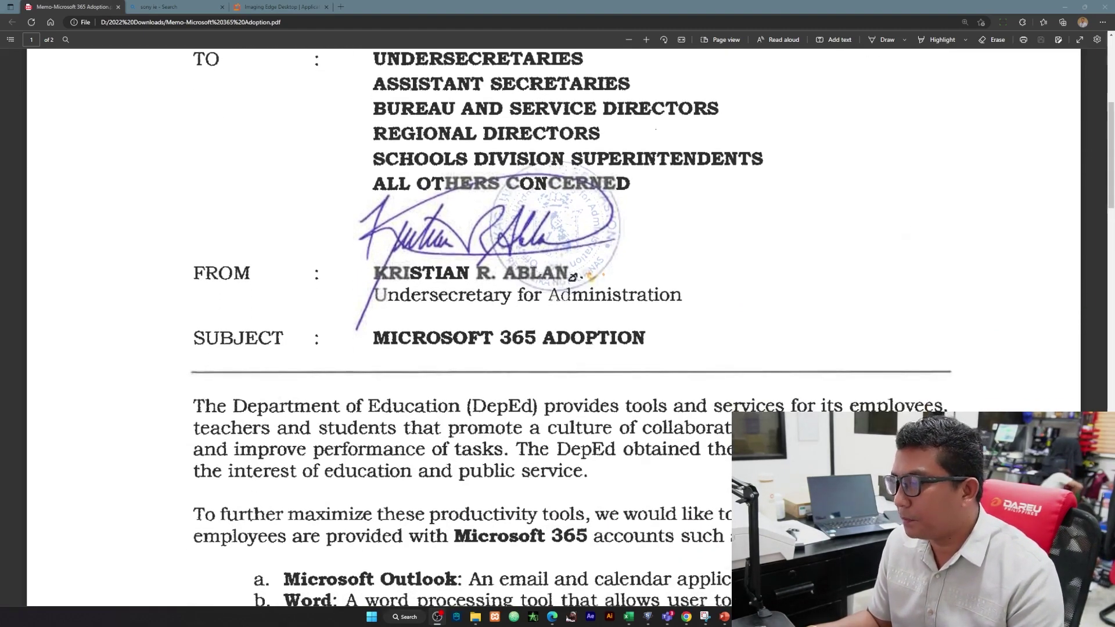
scroll(558, 328, down, 6)
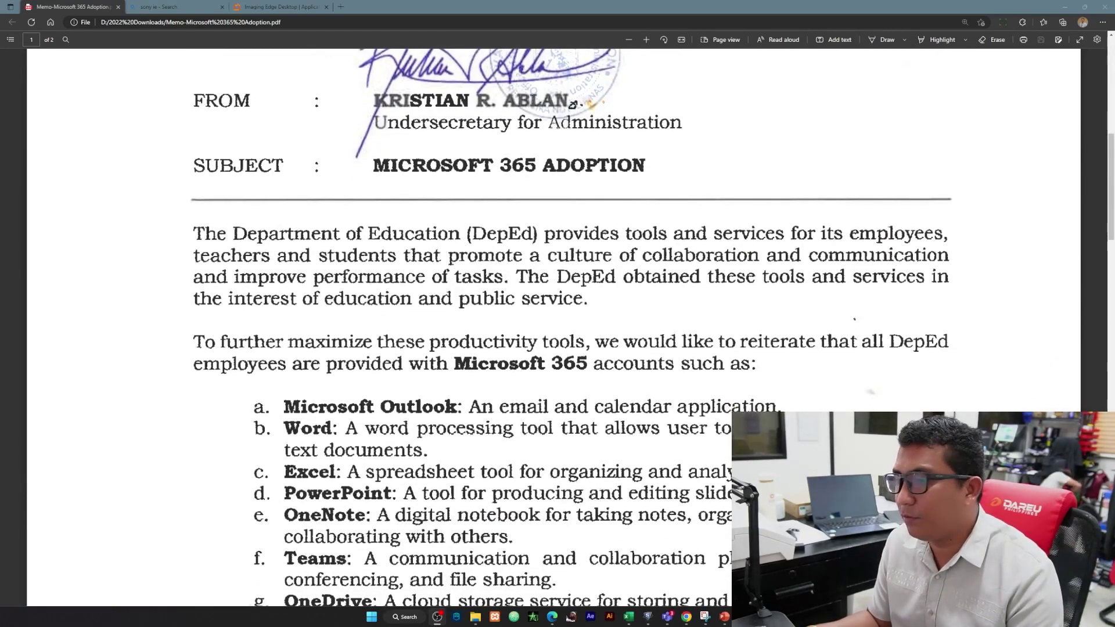
scroll(557, 328, down, 3)
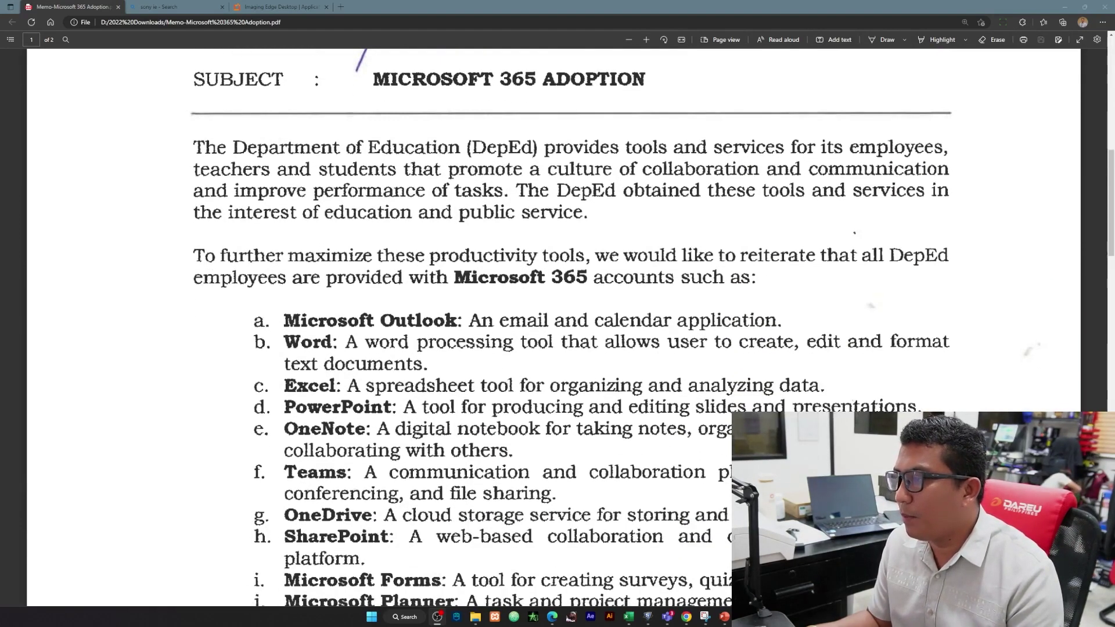
scroll(557, 328, down, 3)
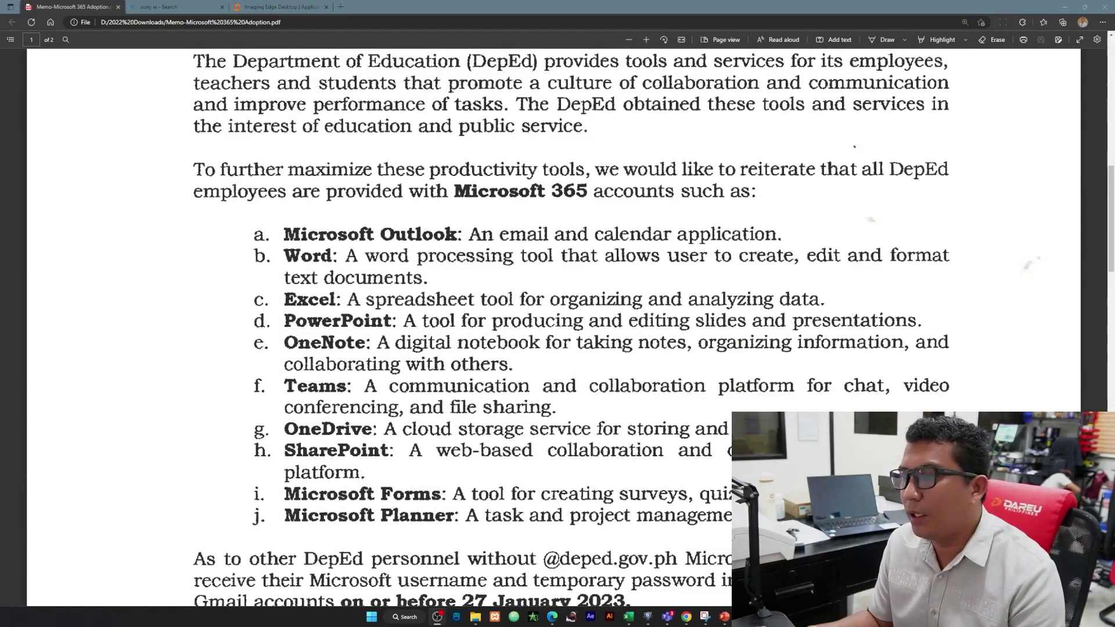
scroll(557, 329, down, 6)
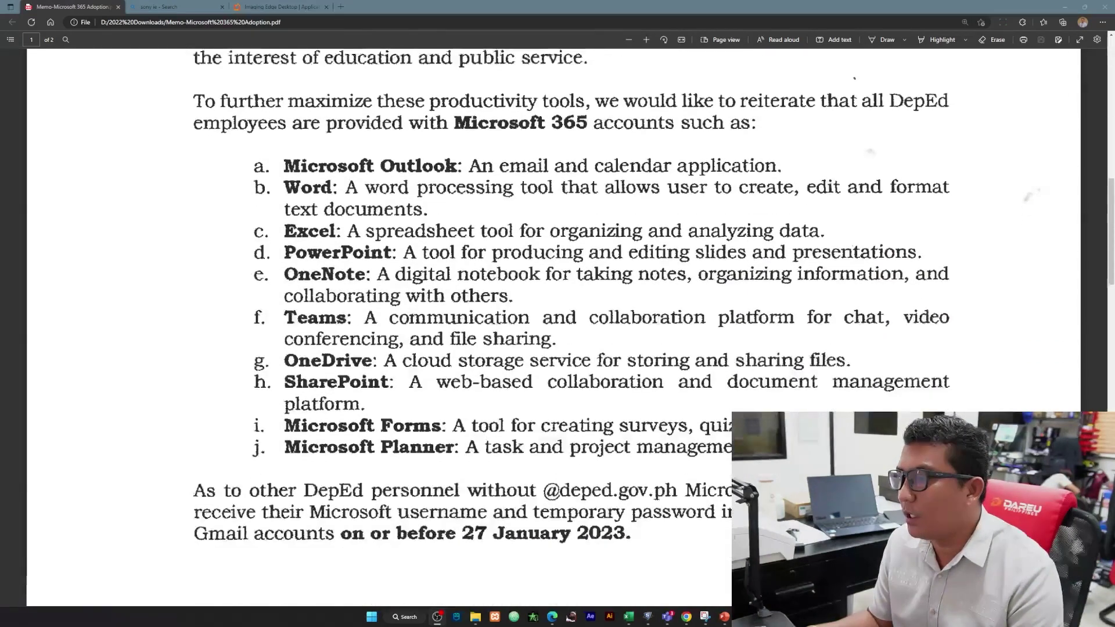
scroll(558, 328, down, 3)
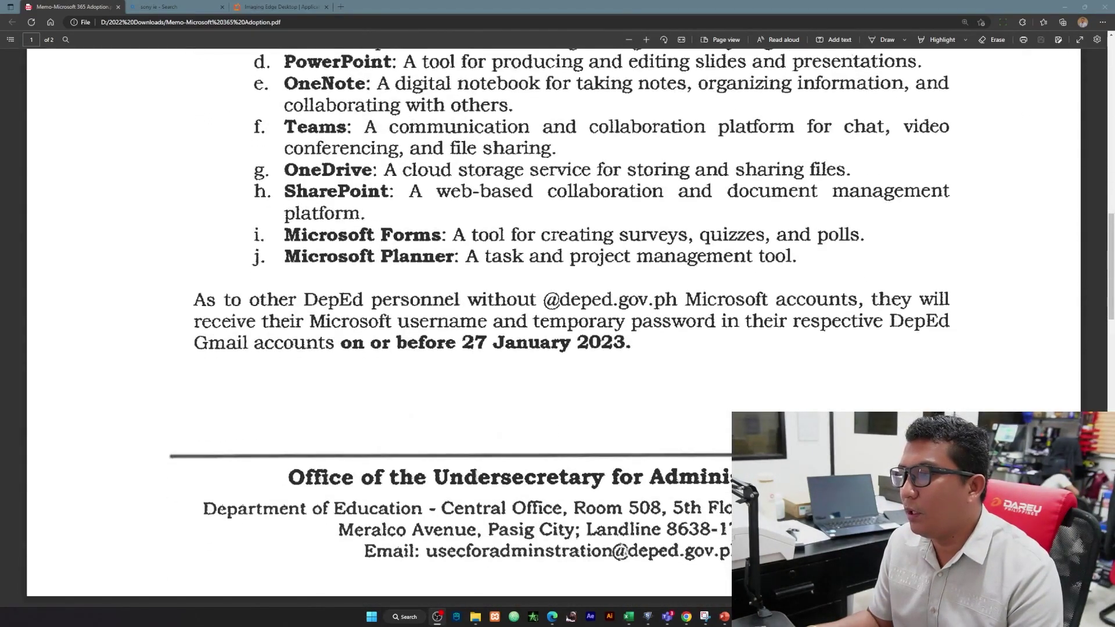
scroll(558, 329, down, 12)
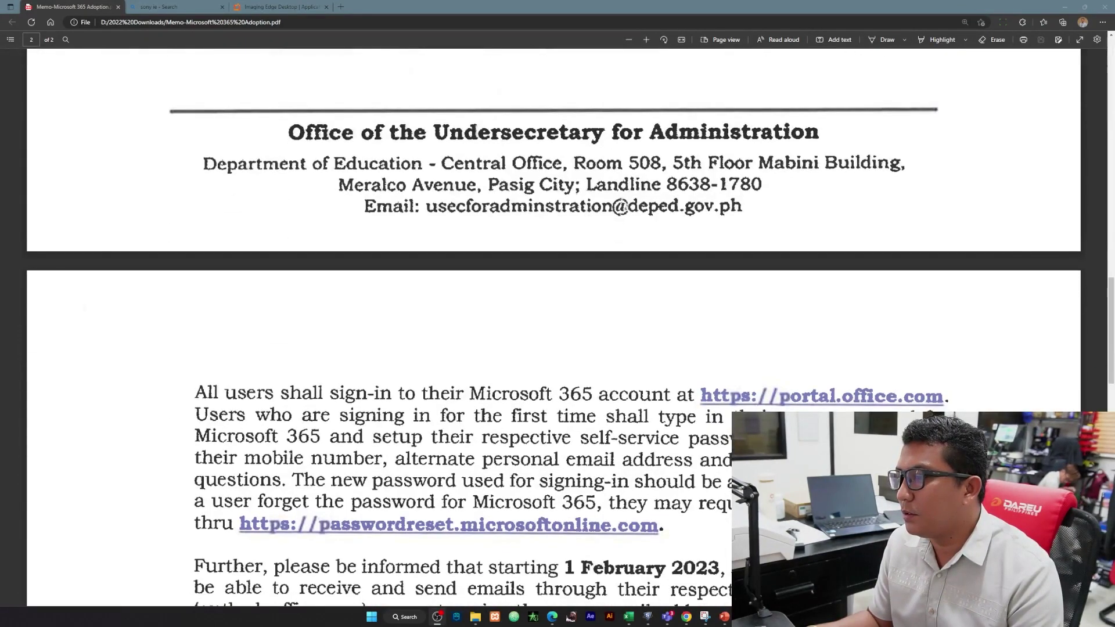
scroll(558, 328, down, 6)
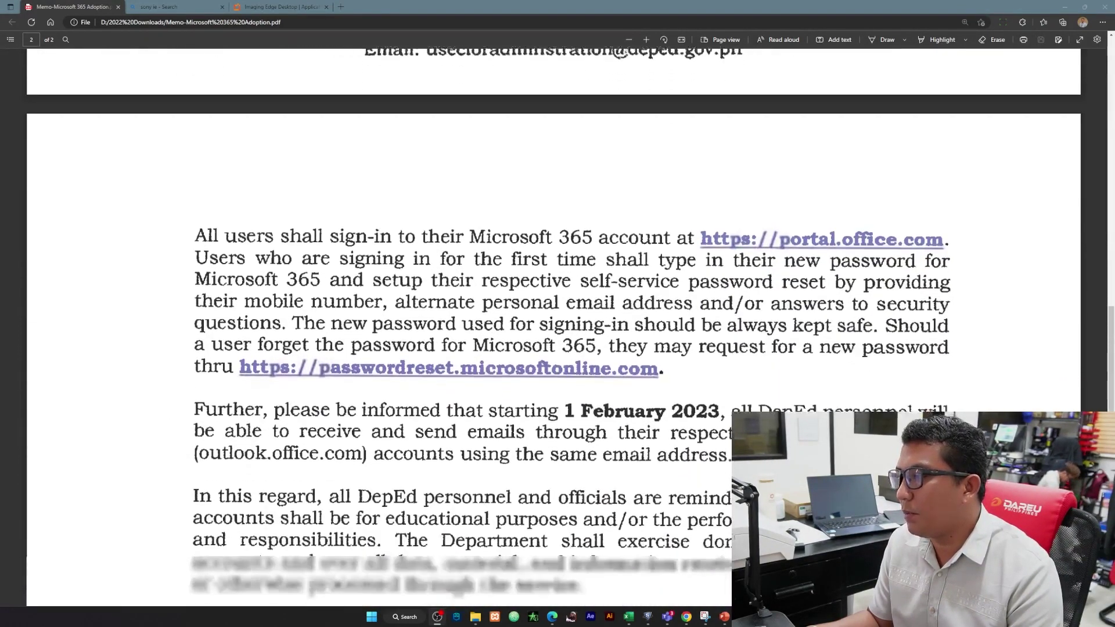
scroll(557, 328, down, 9)
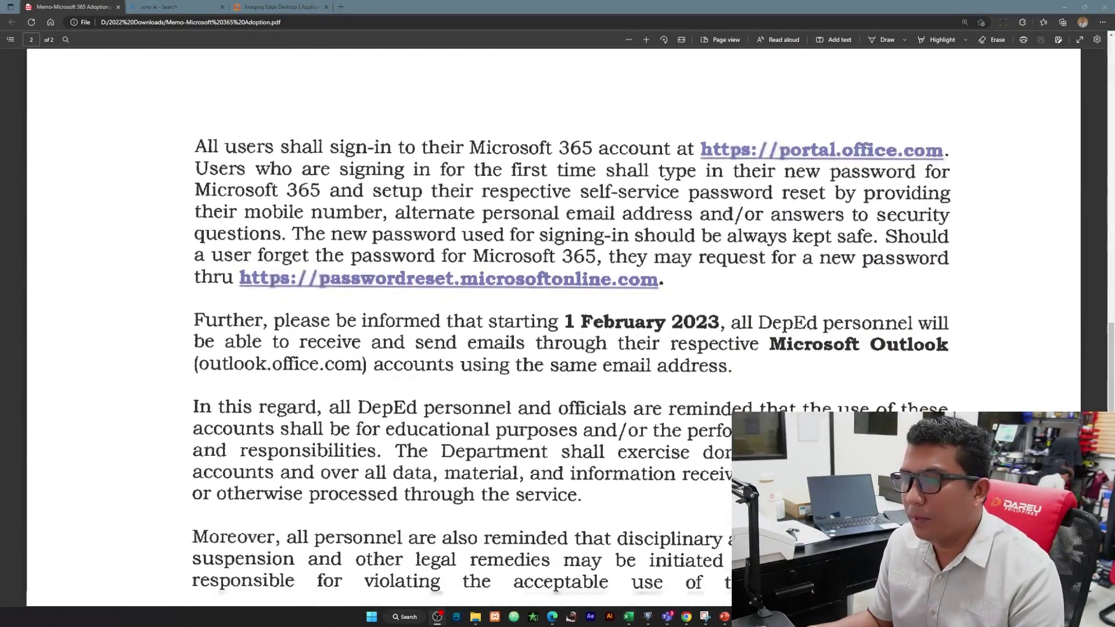
scroll(558, 329, down, 12)
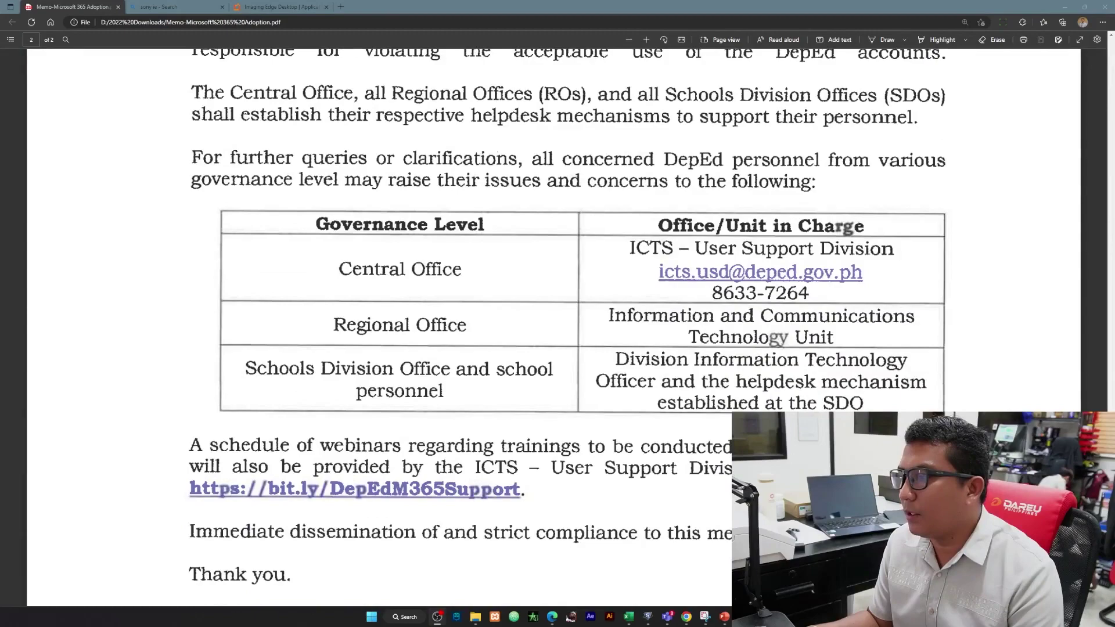
scroll(554, 326, up, 20)
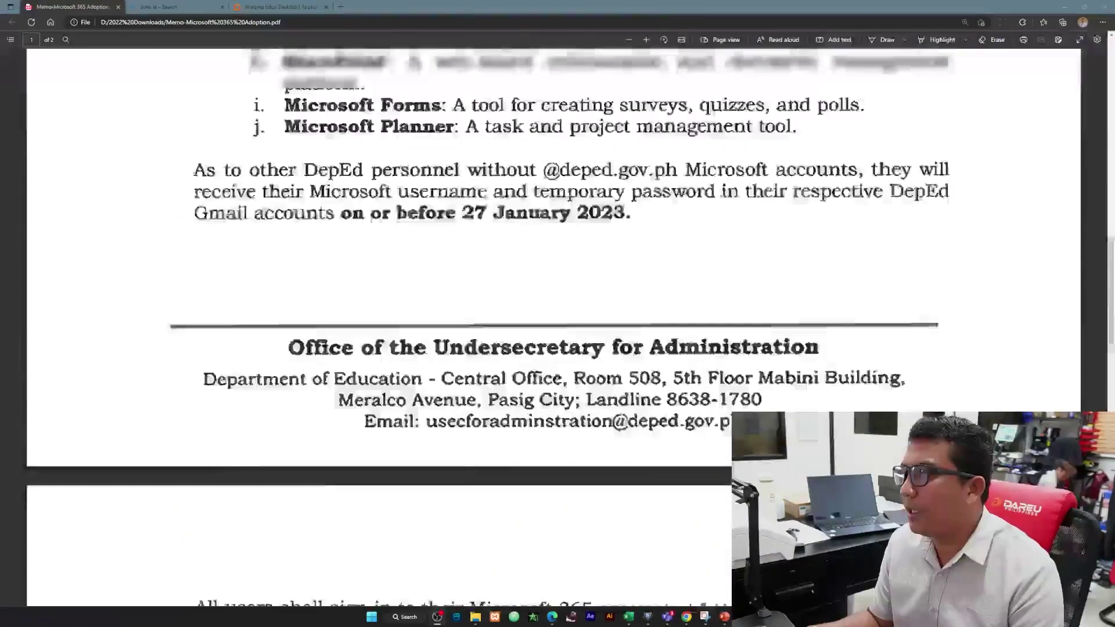
scroll(574, 449, up, 15)
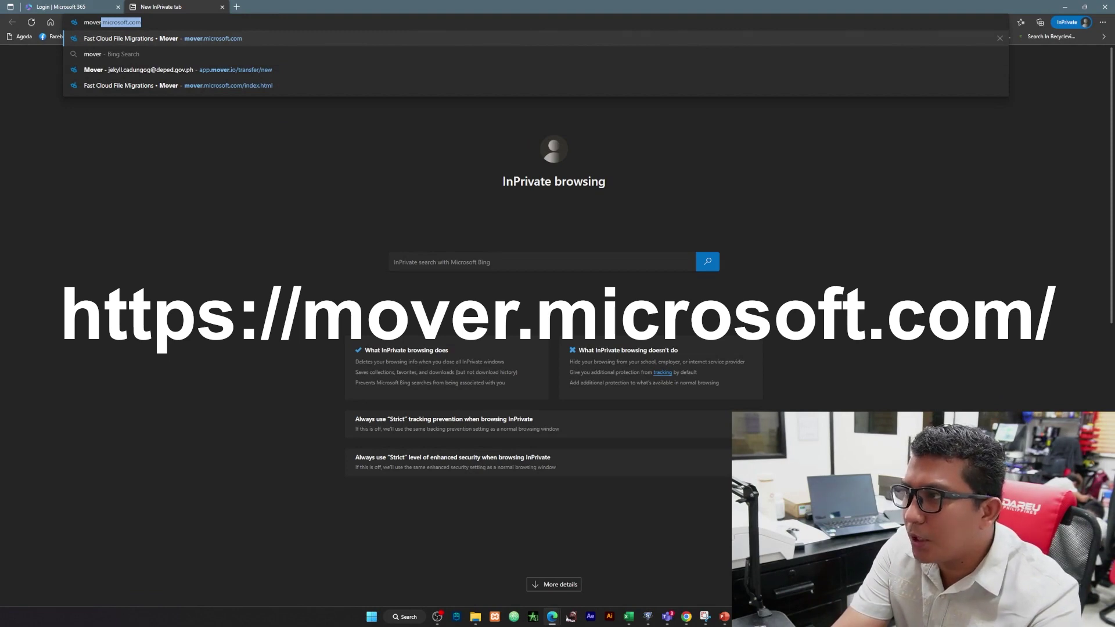
Load mover.microsoft.com and go to the Transfer Wizard for individuals and students.
key(Return)
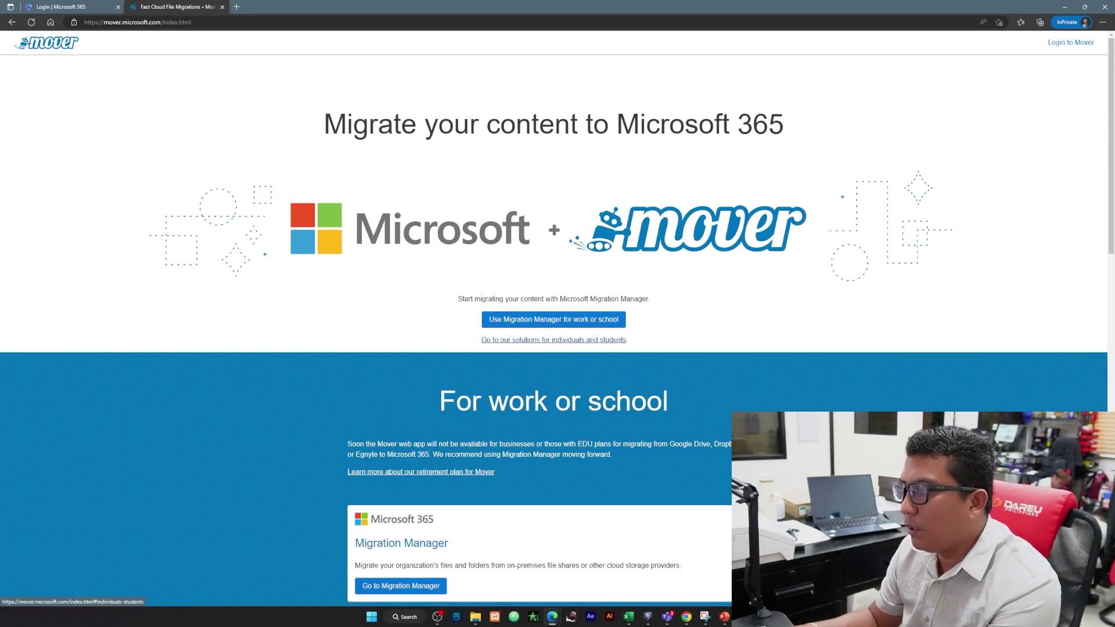
click(553, 340)
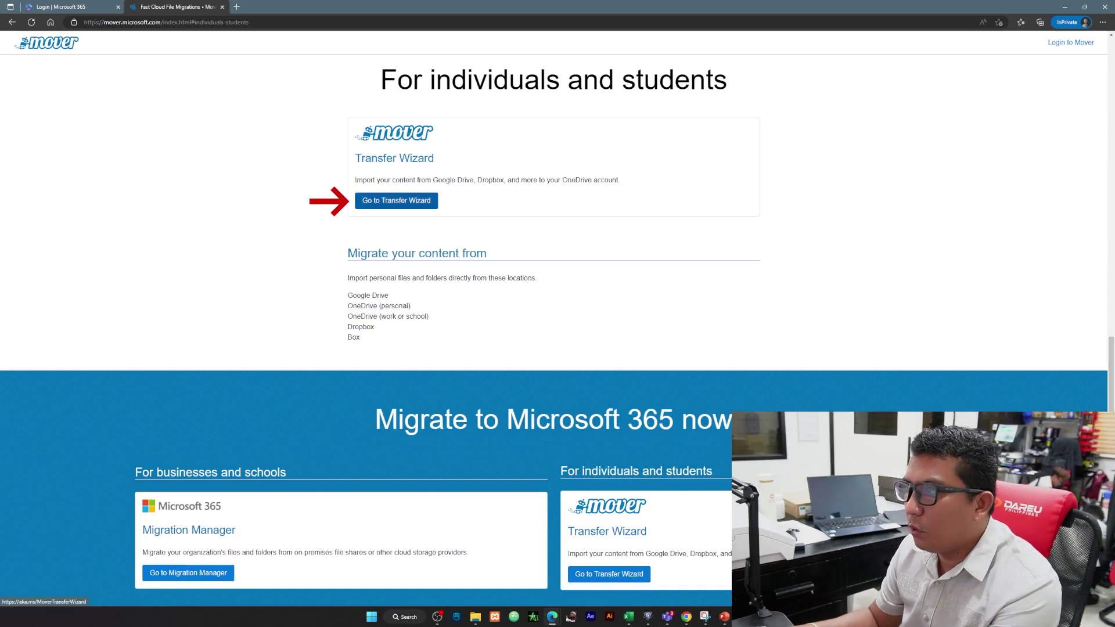
click(397, 201)
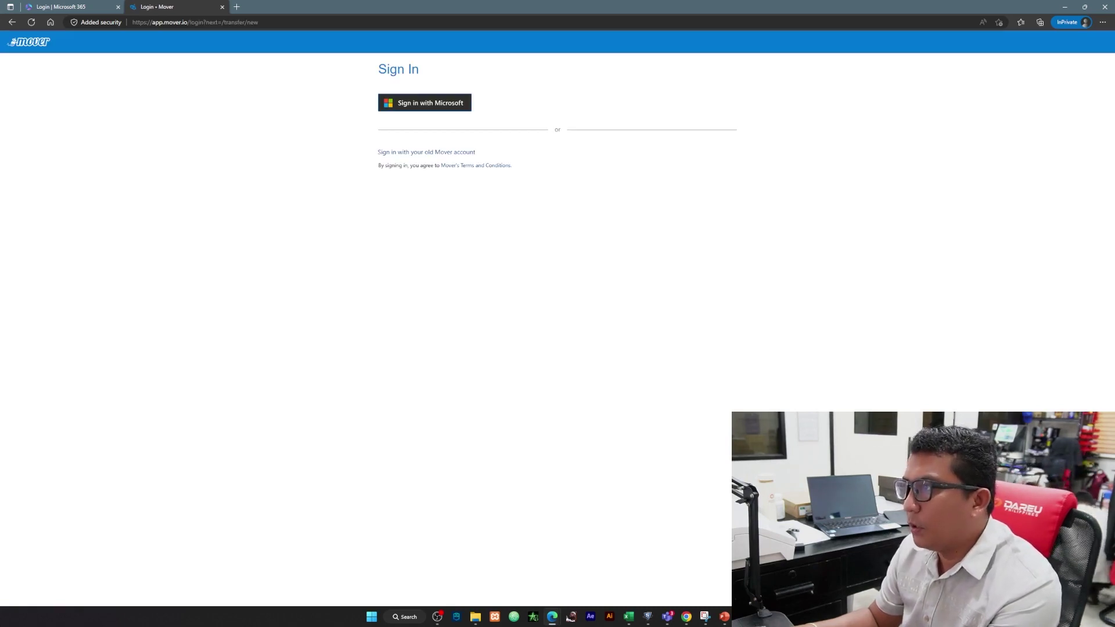
Sign in with the Microsoft account and accept the Office 365 Mover permissions.
click(424, 103)
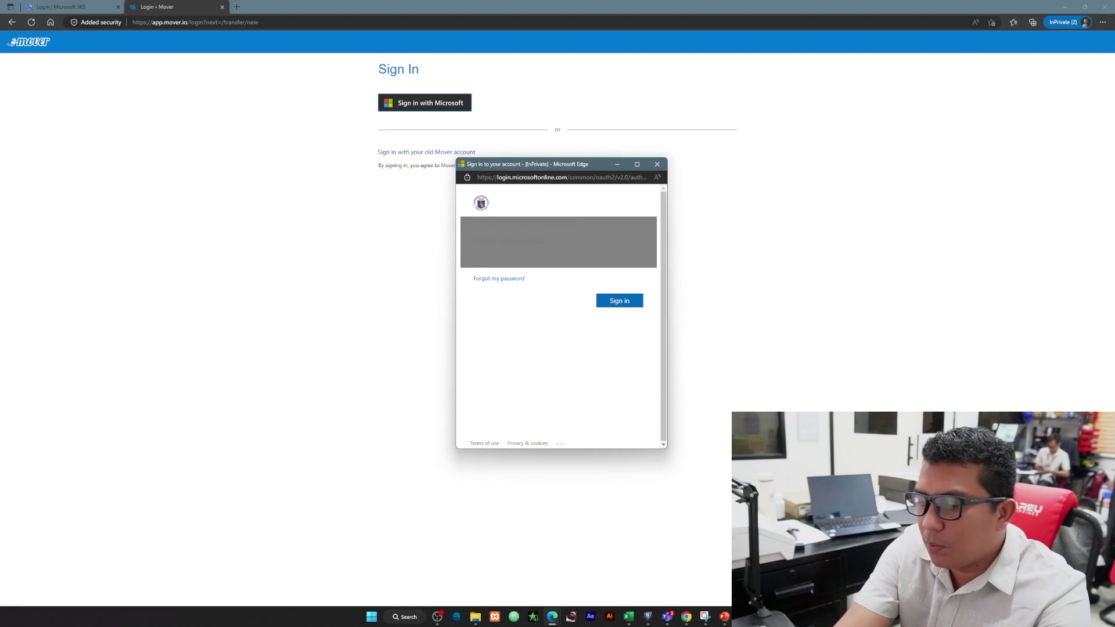
key(Return)
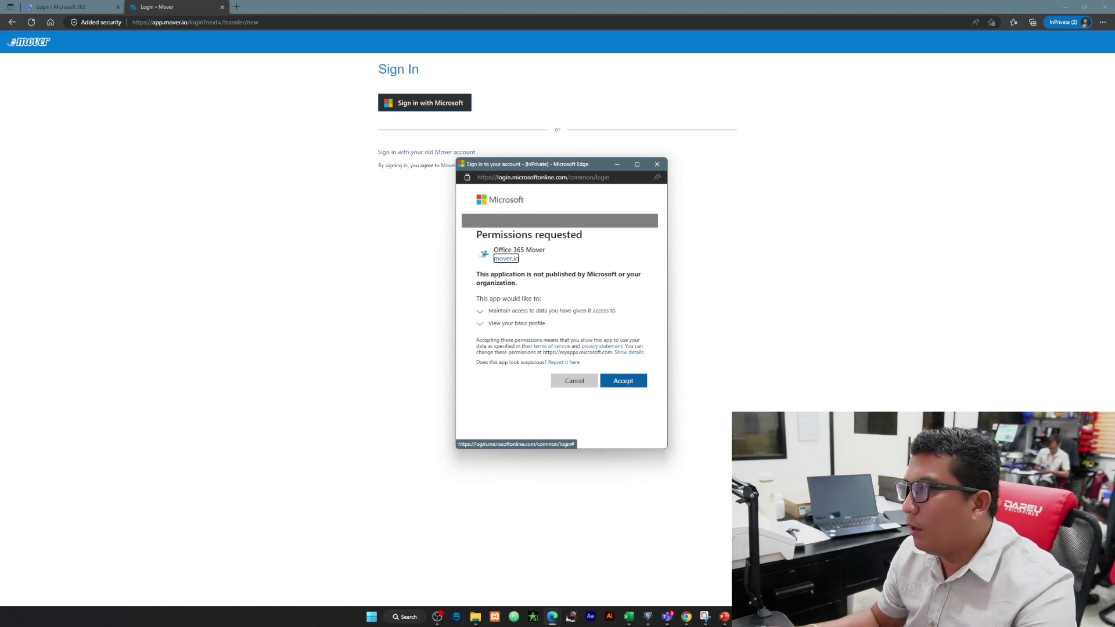
click(623, 380)
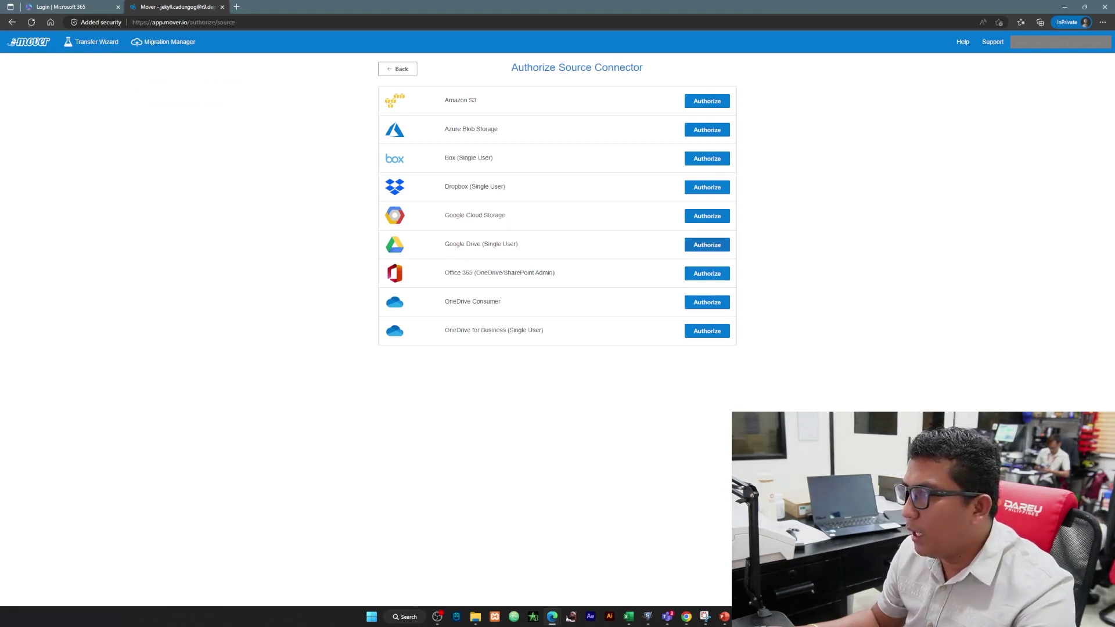
Authorize Google Drive (Single User) as the source, confirming its display name.
click(707, 245)
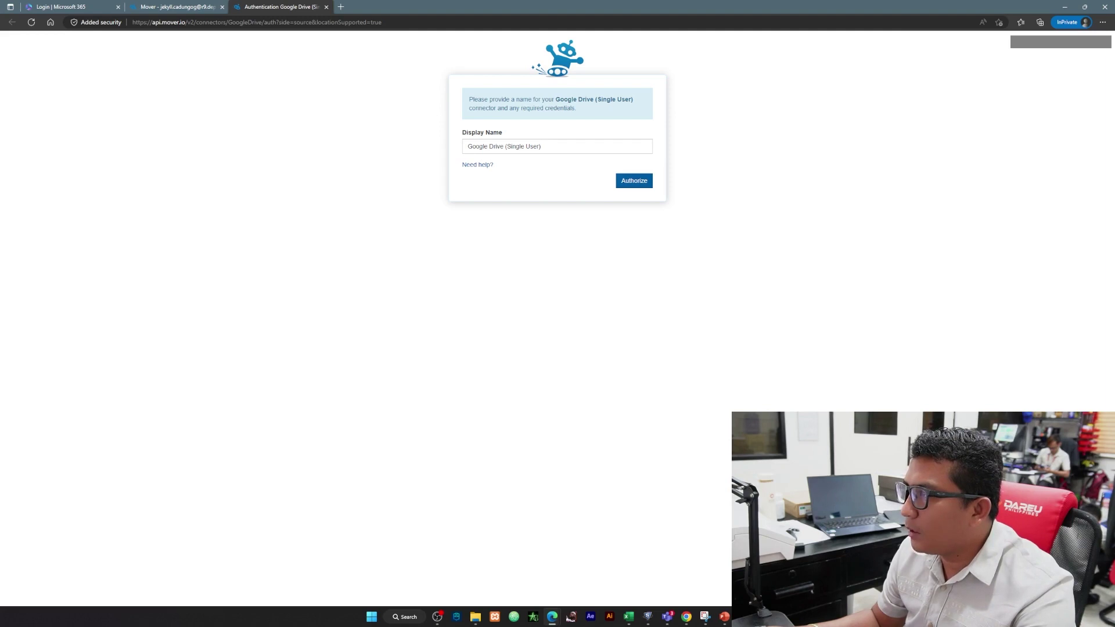
click(634, 180)
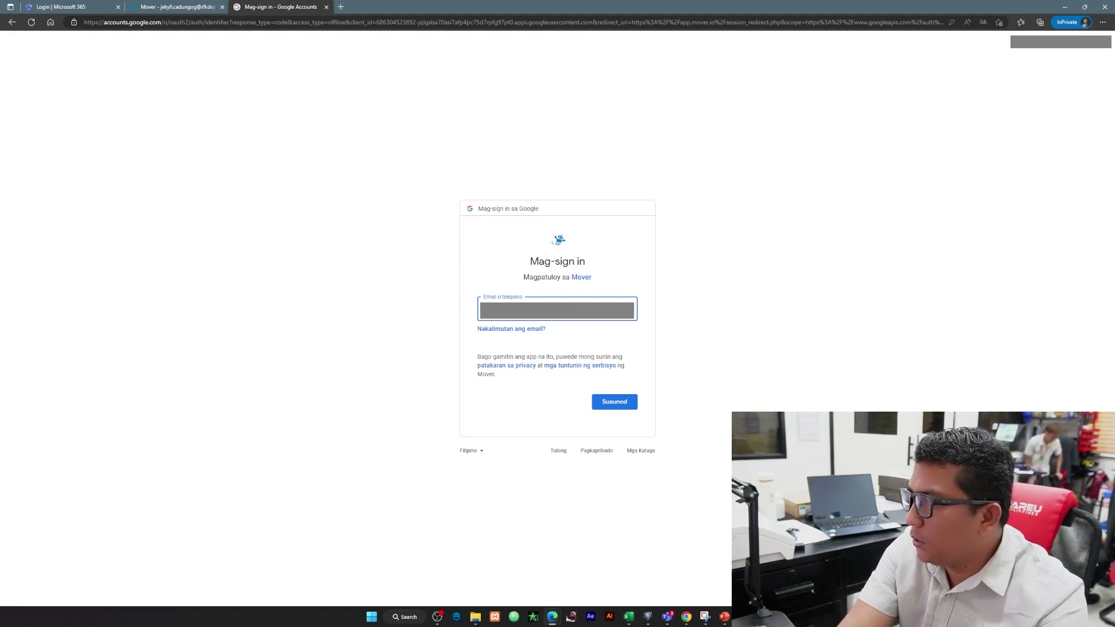
Submit the Google account e-mail and password, re-entering the password after the error.
key(Return)
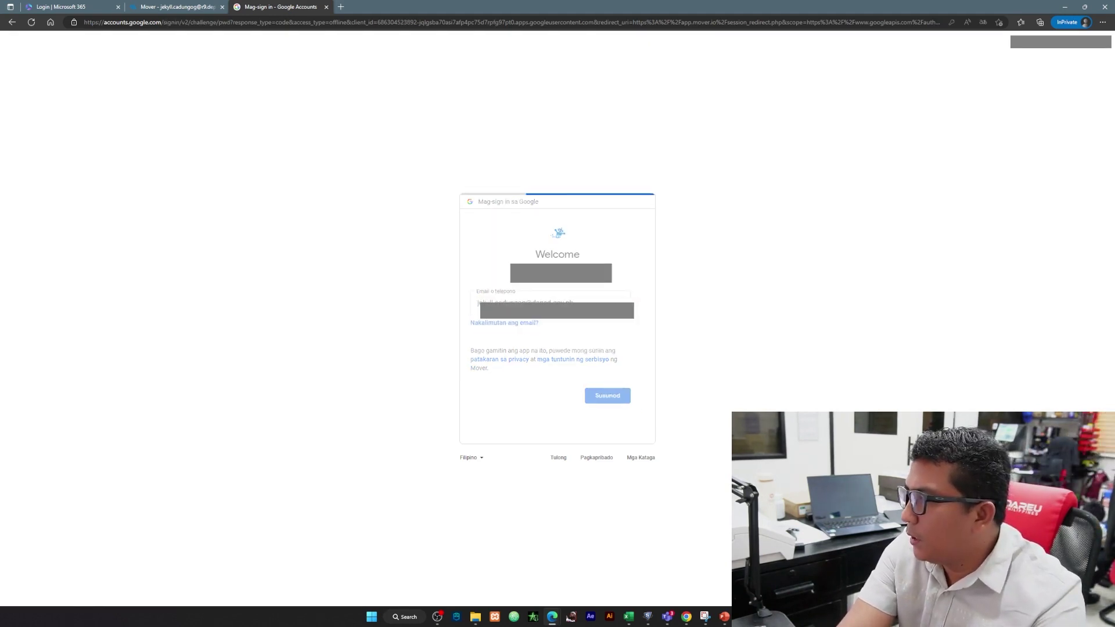
text(•••••)
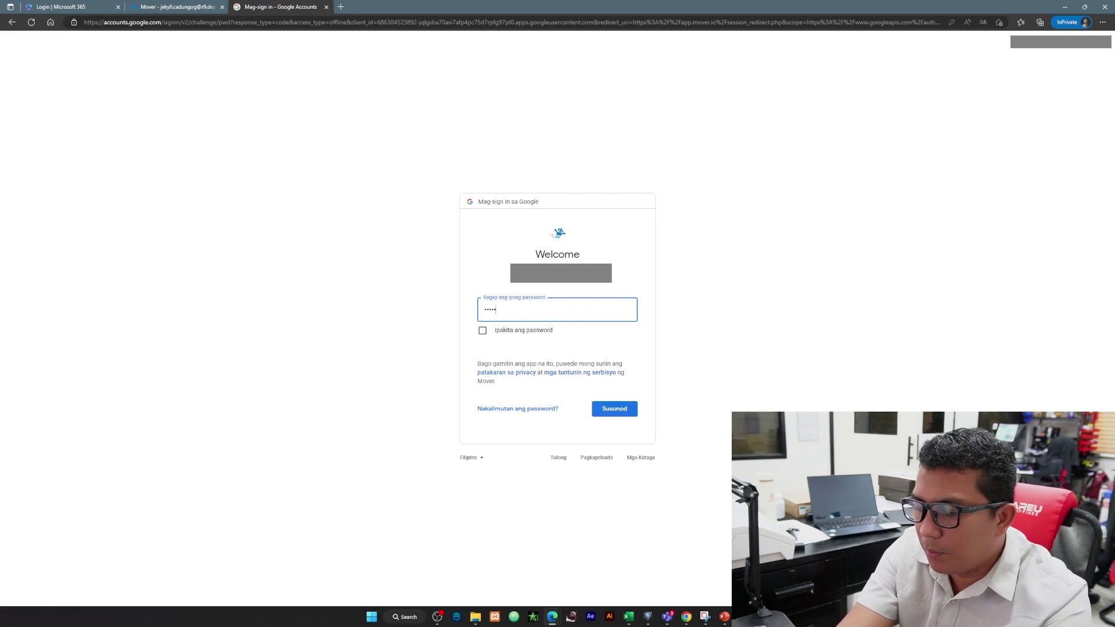
text(••••)
key(Return)
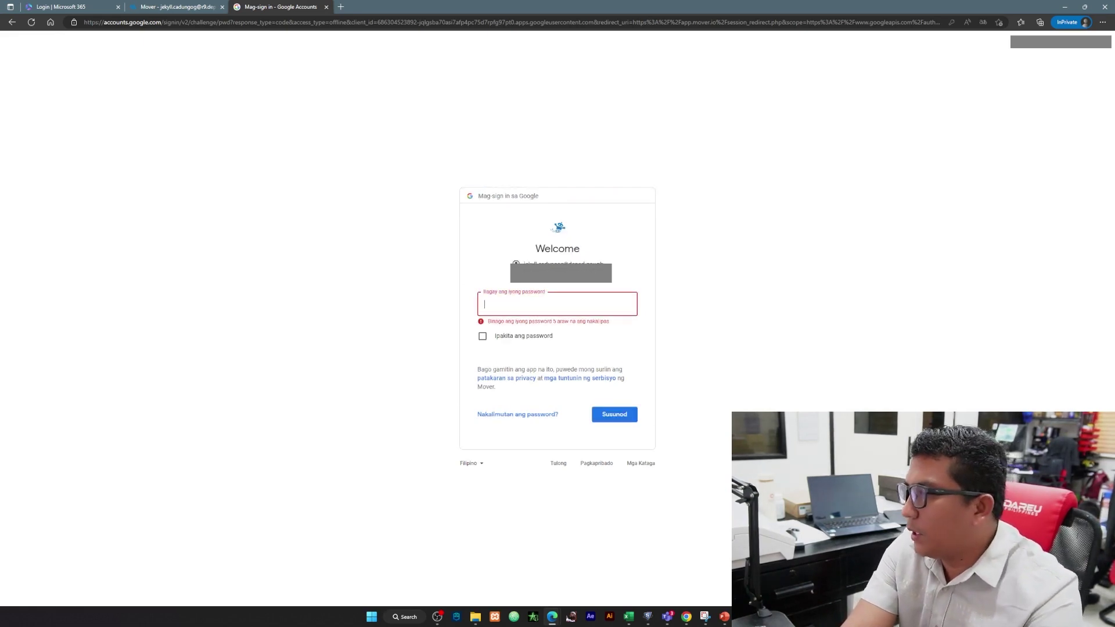
text(••••)
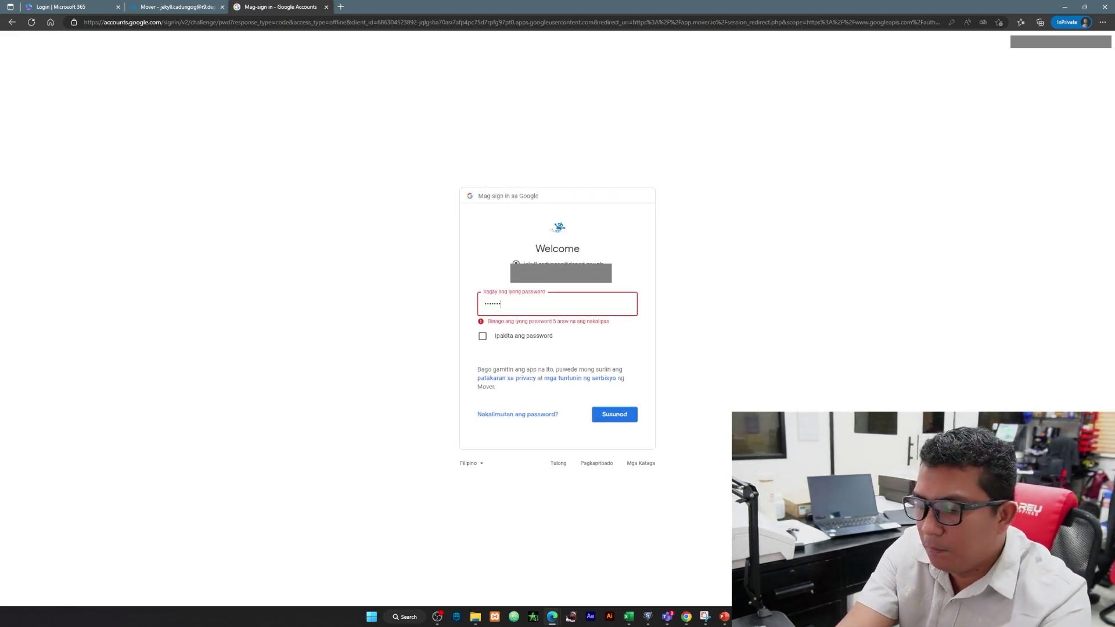
text(•••••)
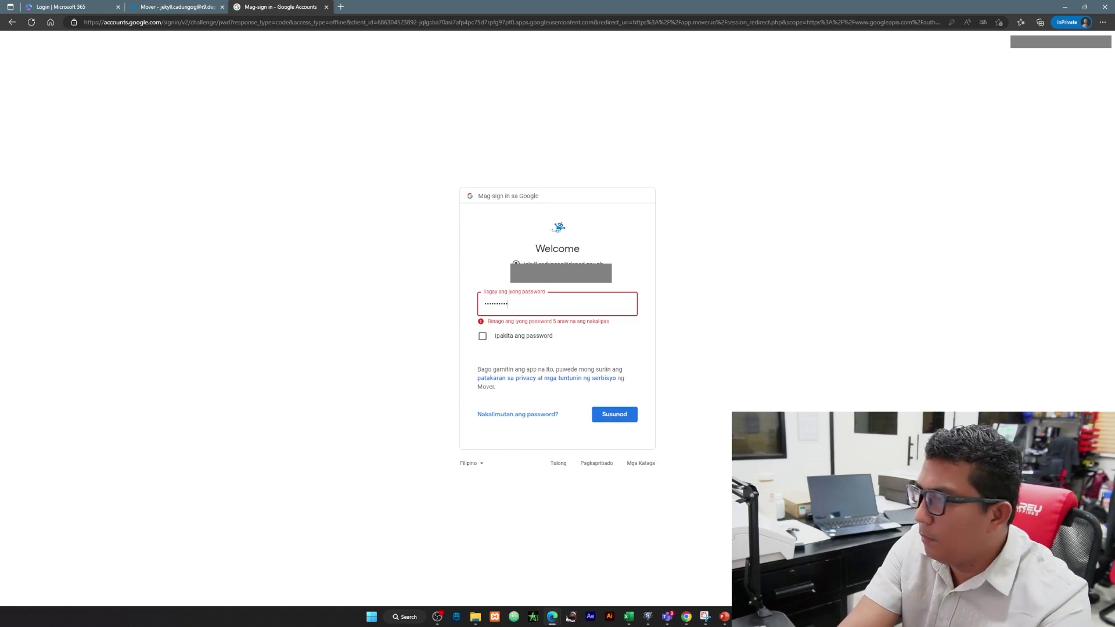
text(•)
key(Return)
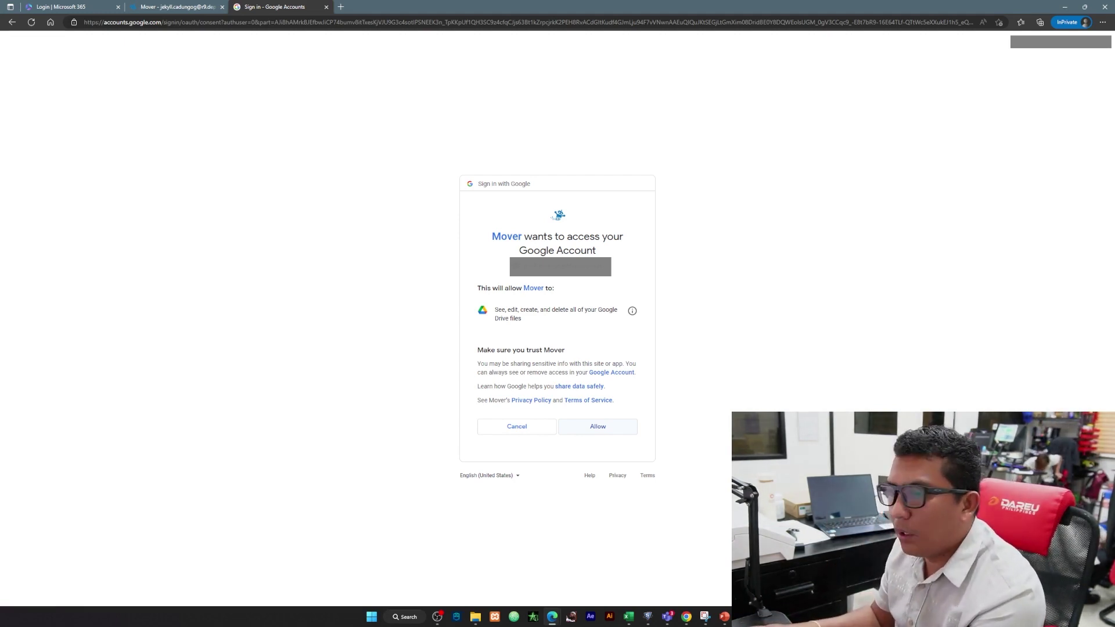
Allow Mover to see, edit, create and delete the Google Drive files.
click(597, 427)
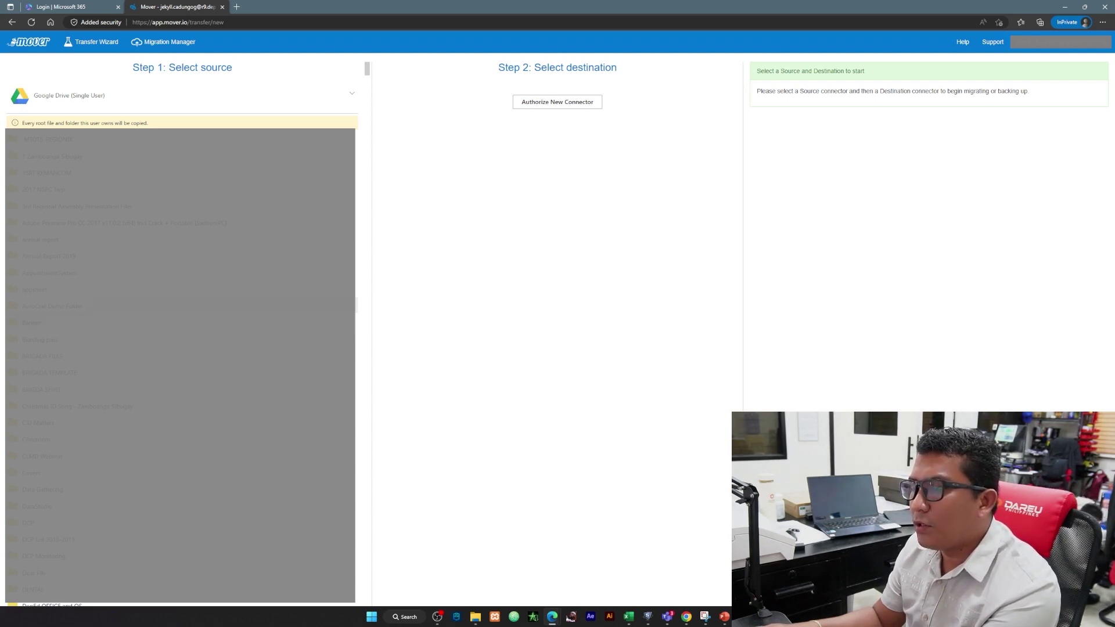
scroll(180, 331, down, 3)
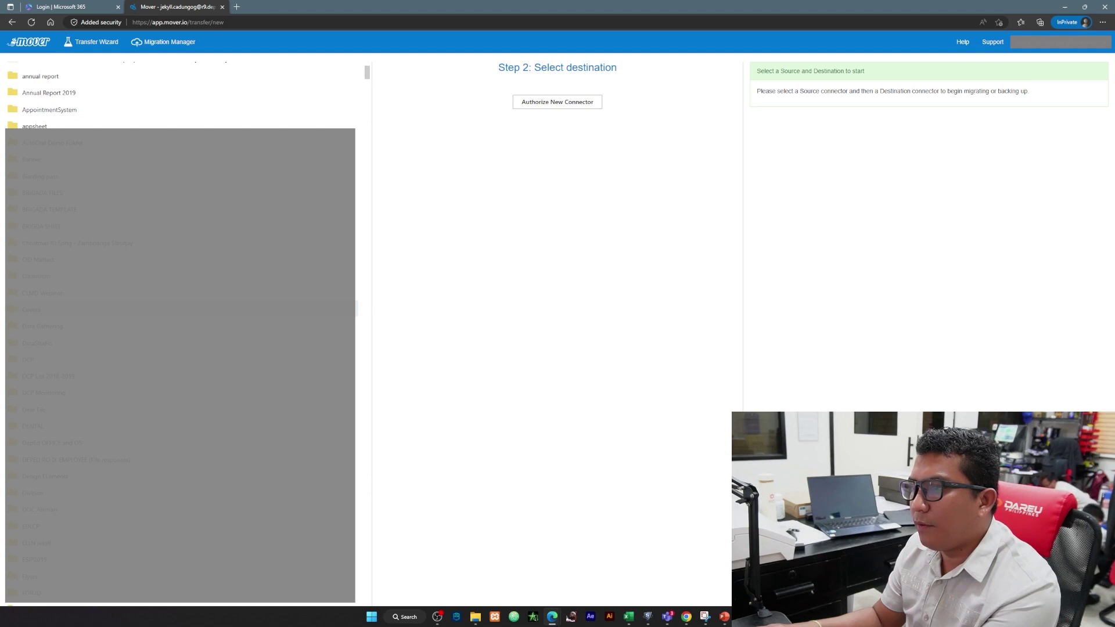
scroll(180, 331, up, 3)
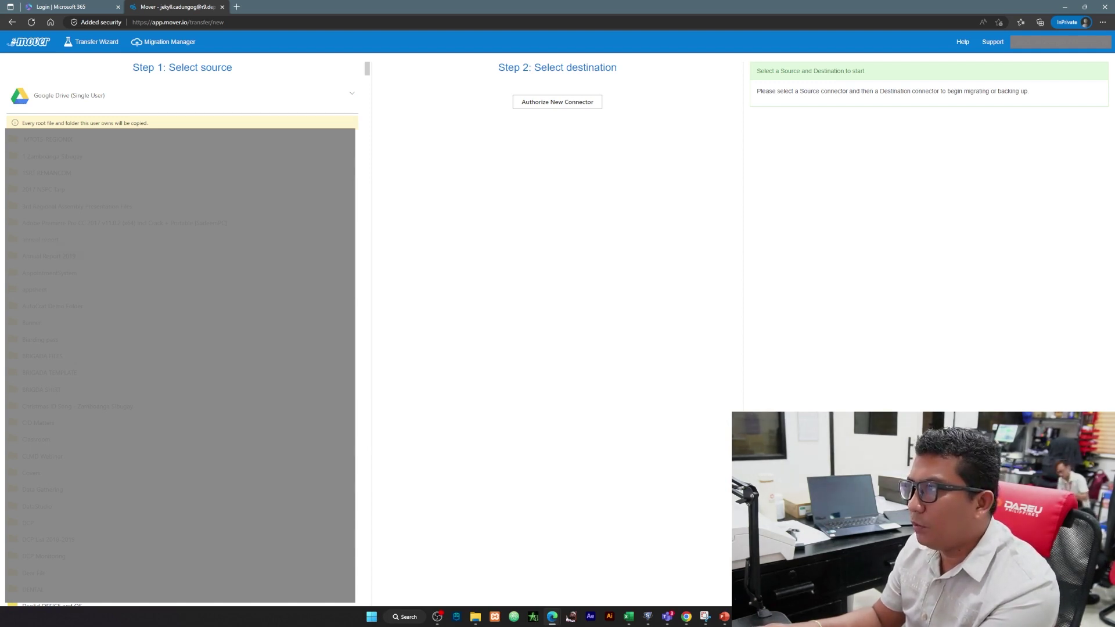
Open the destination connector list and highlight the OneDrive for Business (Single User) entry.
click(558, 102)
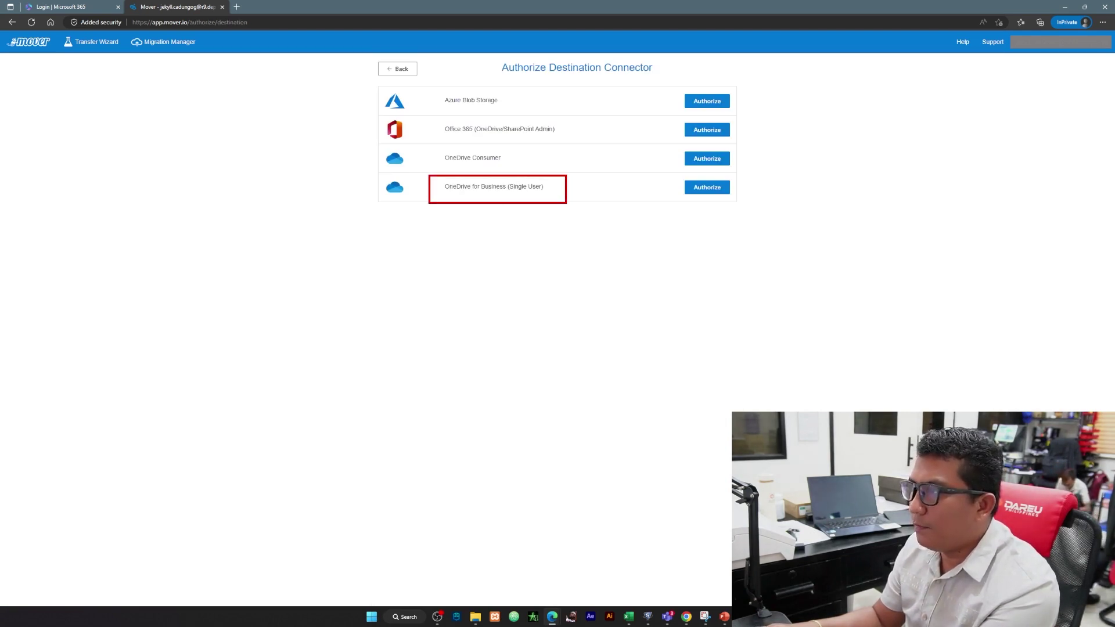
drag(544, 186, 445, 186)
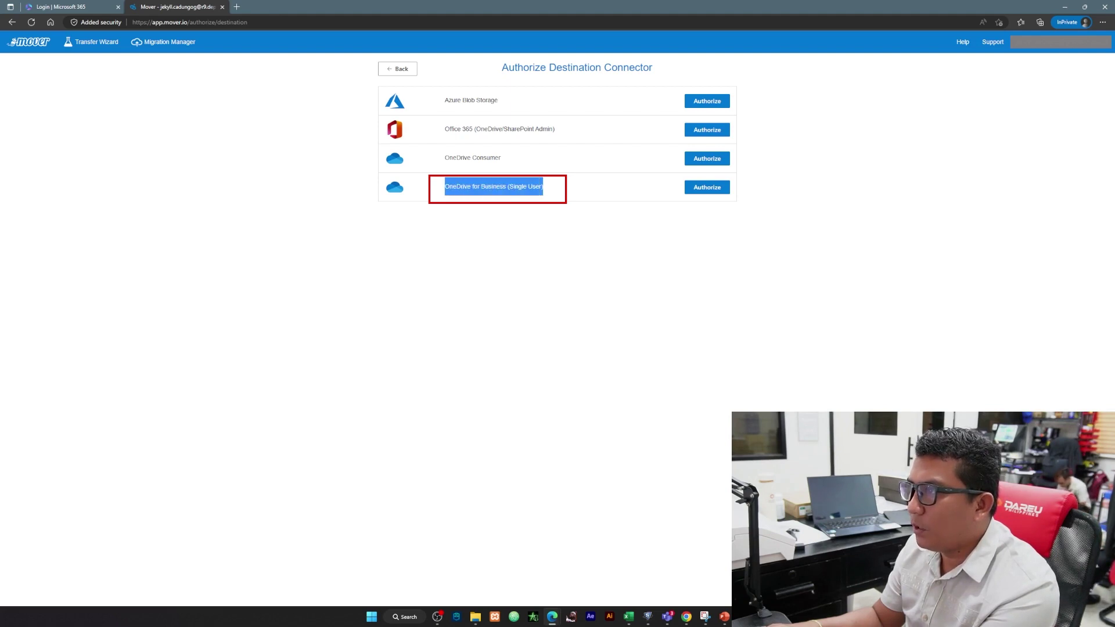
click(448, 177)
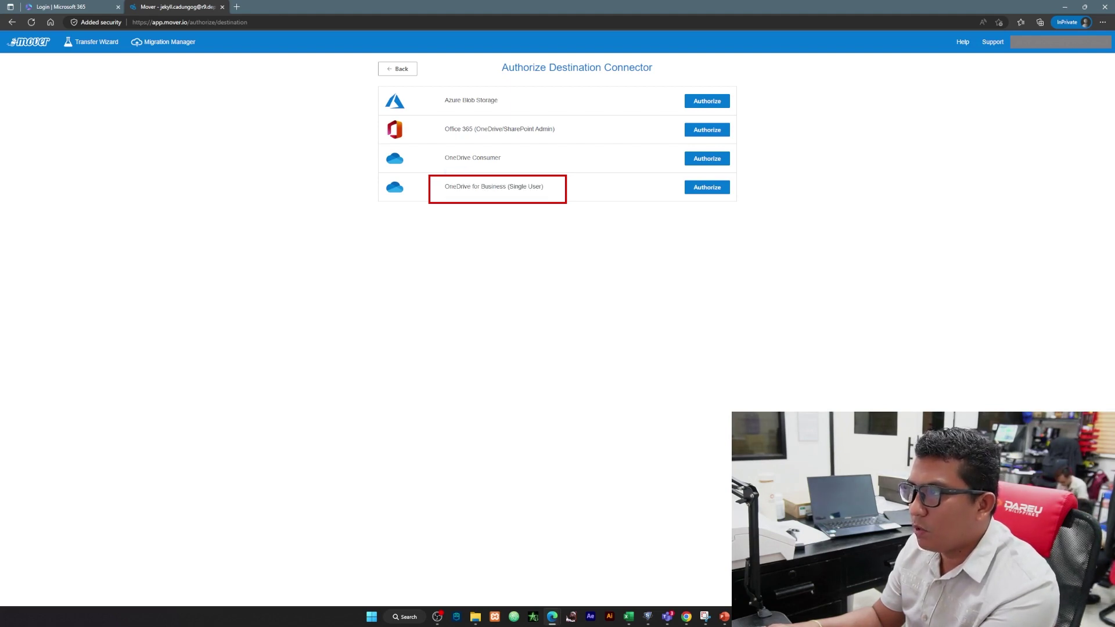
mouse_move(445, 187)
mouse_down()
mouse_move(544, 187)
mouse_move(445, 186)
mouse_up()
click(543, 187)
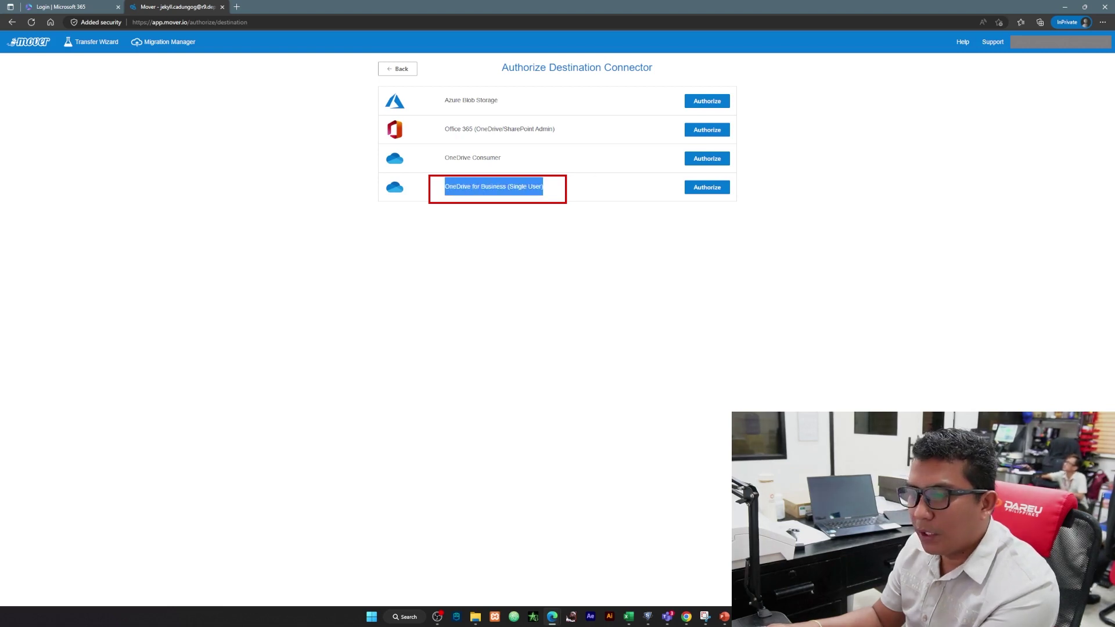
click(459, 176)
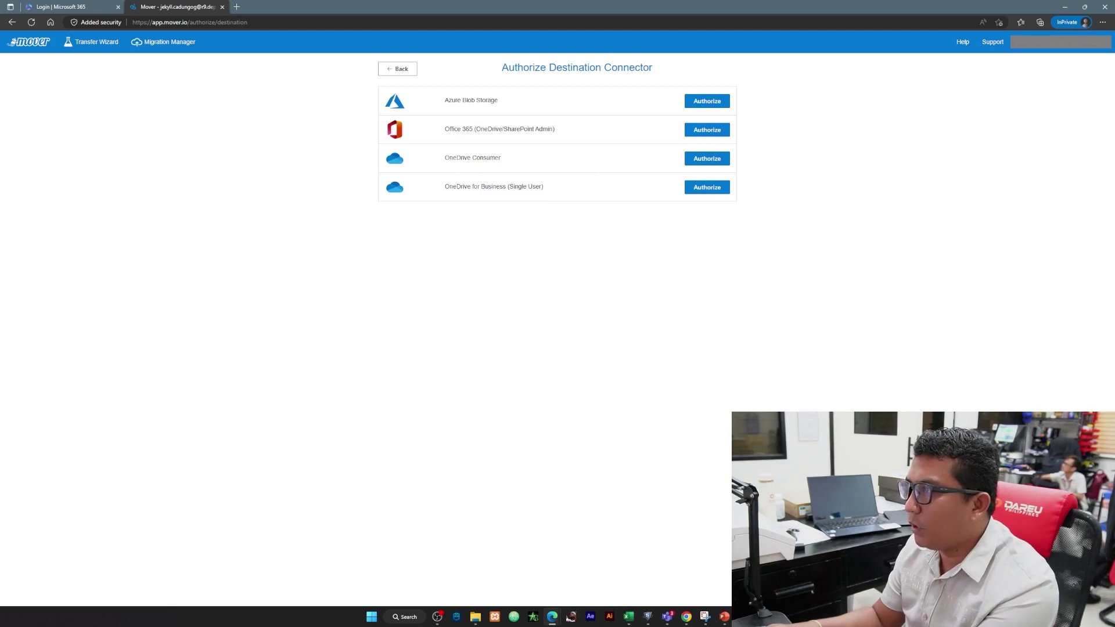
drag(444, 186, 543, 186)
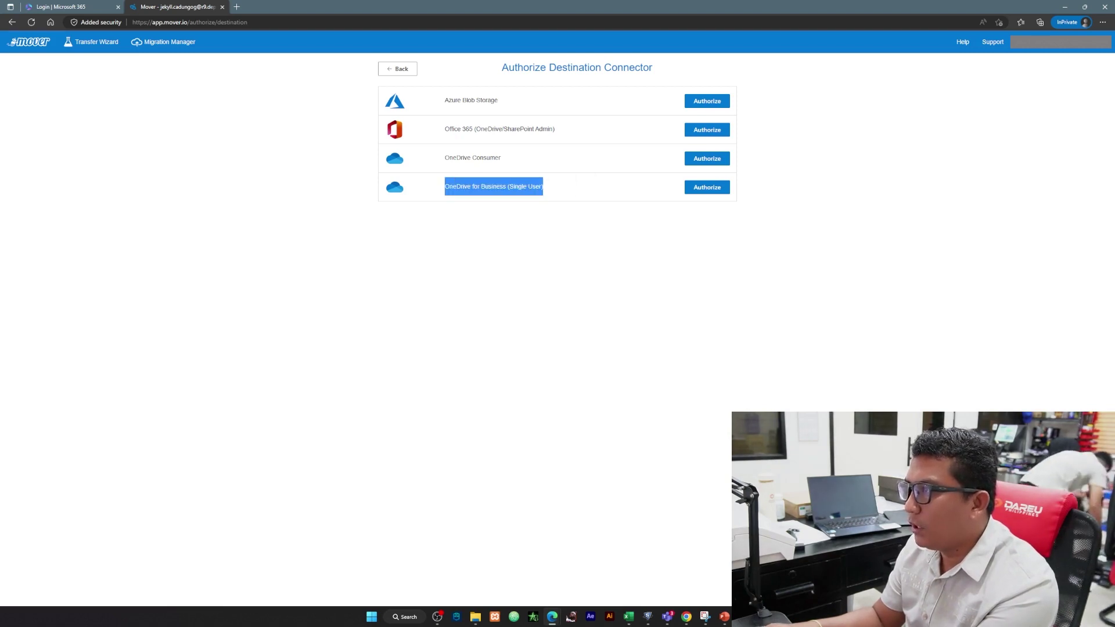
click(544, 186)
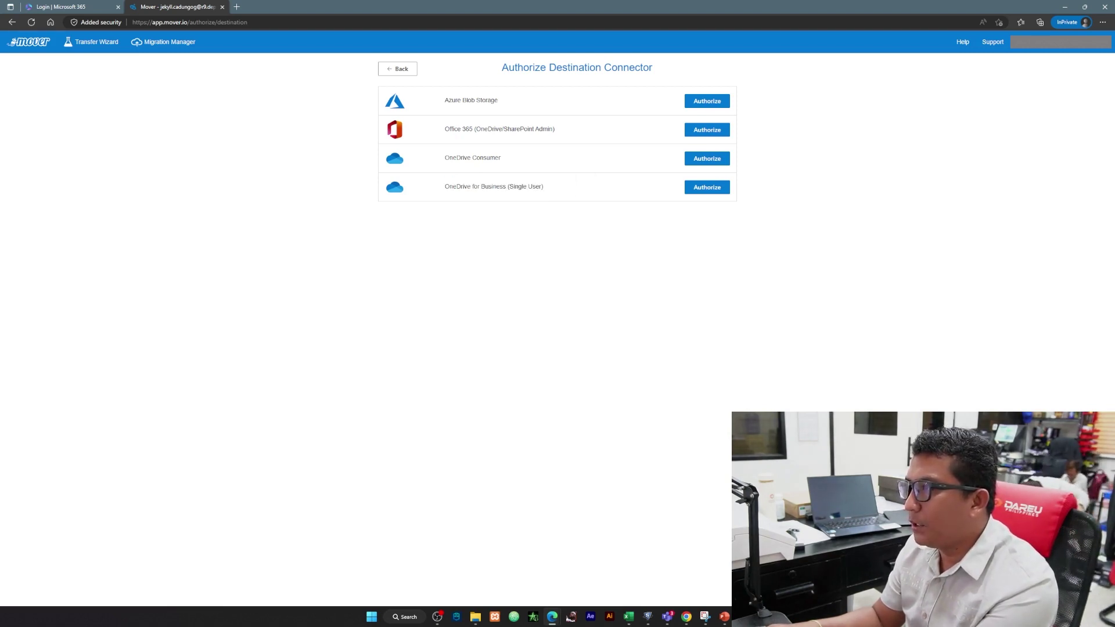
Authorize OneDrive for Business (Single User), signing in with the work account e-mail and password.
click(707, 187)
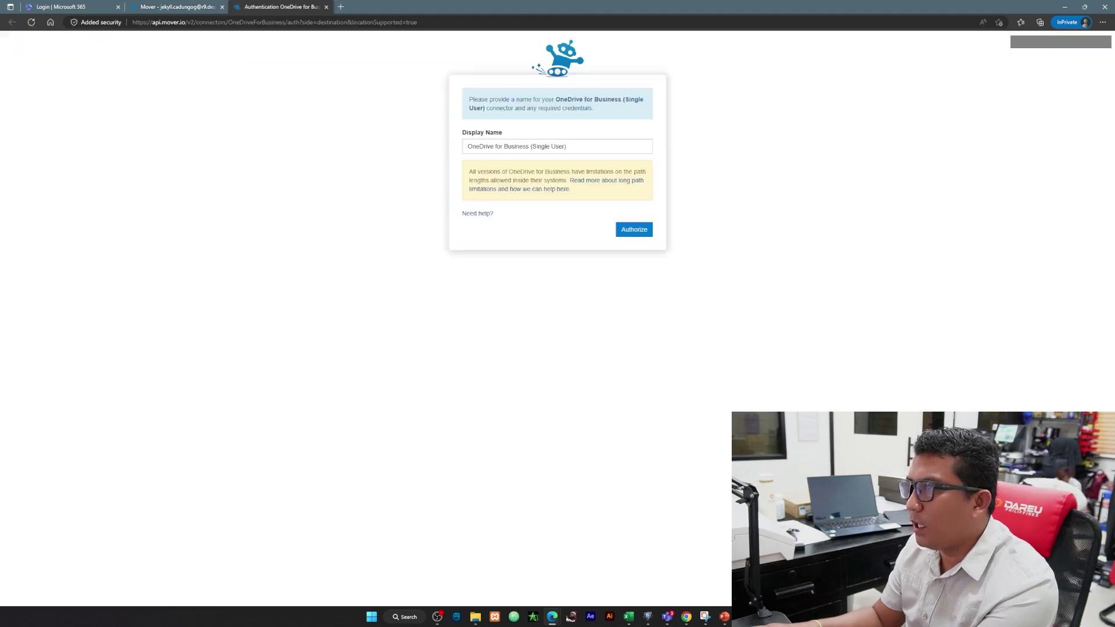
key(Return)
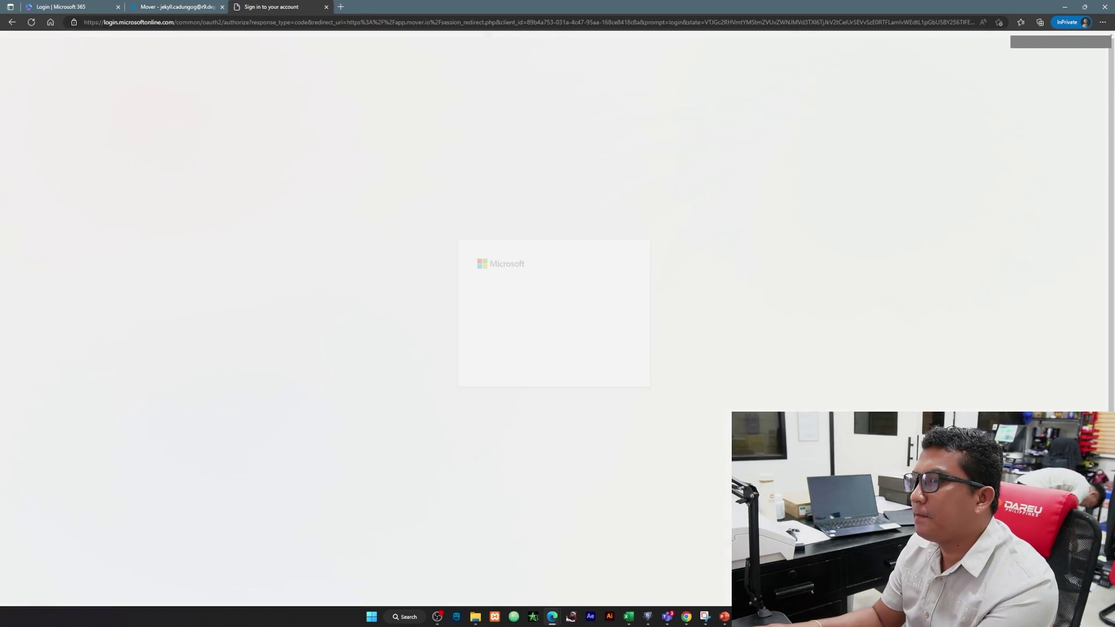
key(ctrl+v)
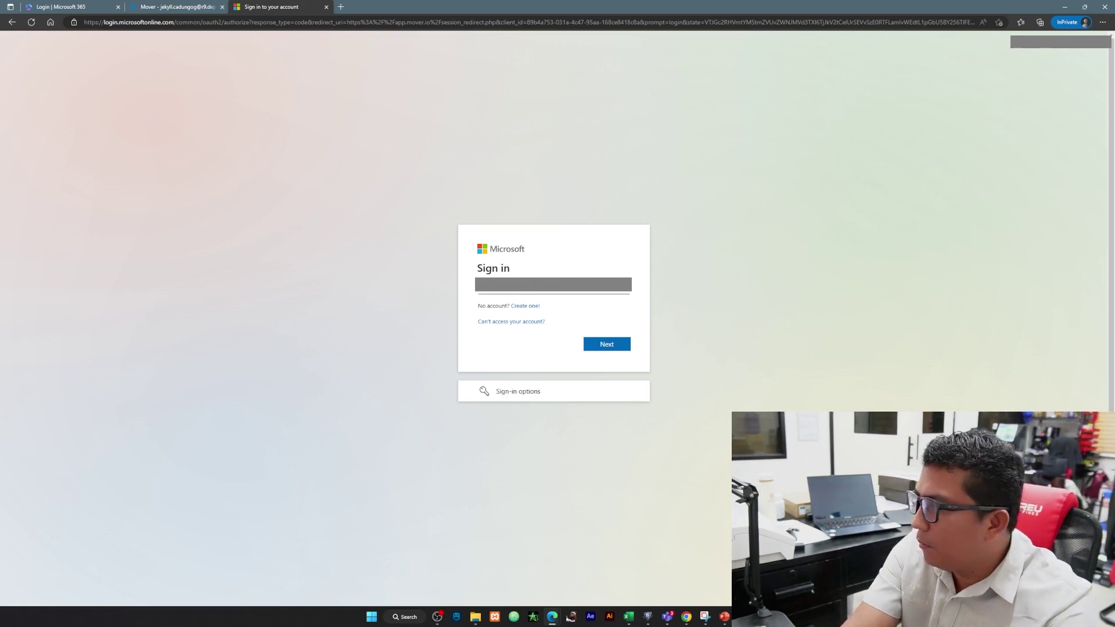
key(Return)
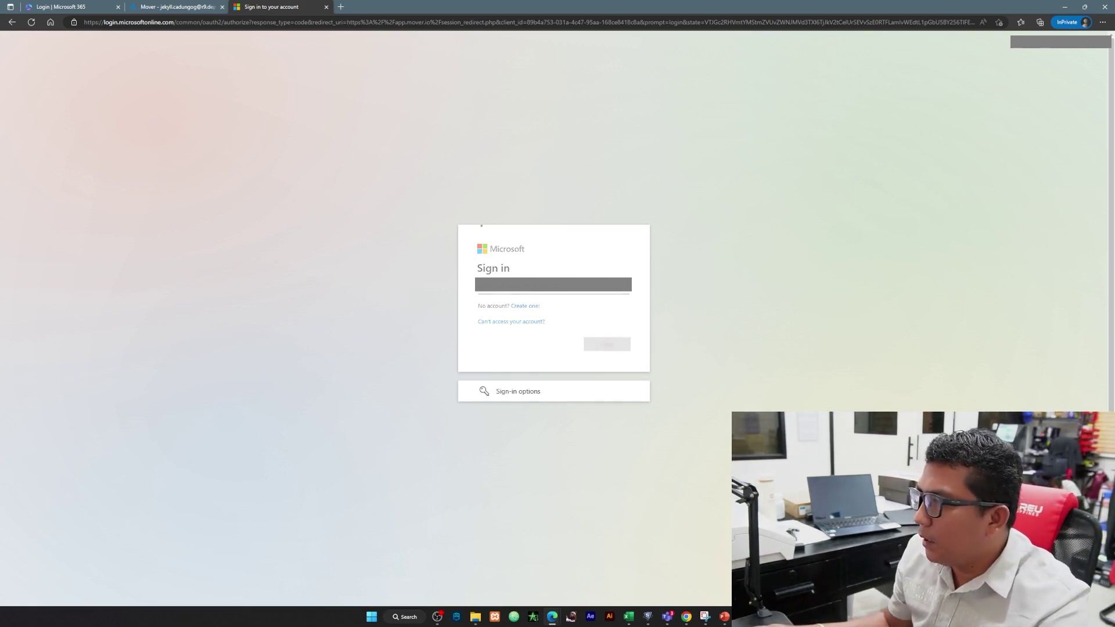
text(••)
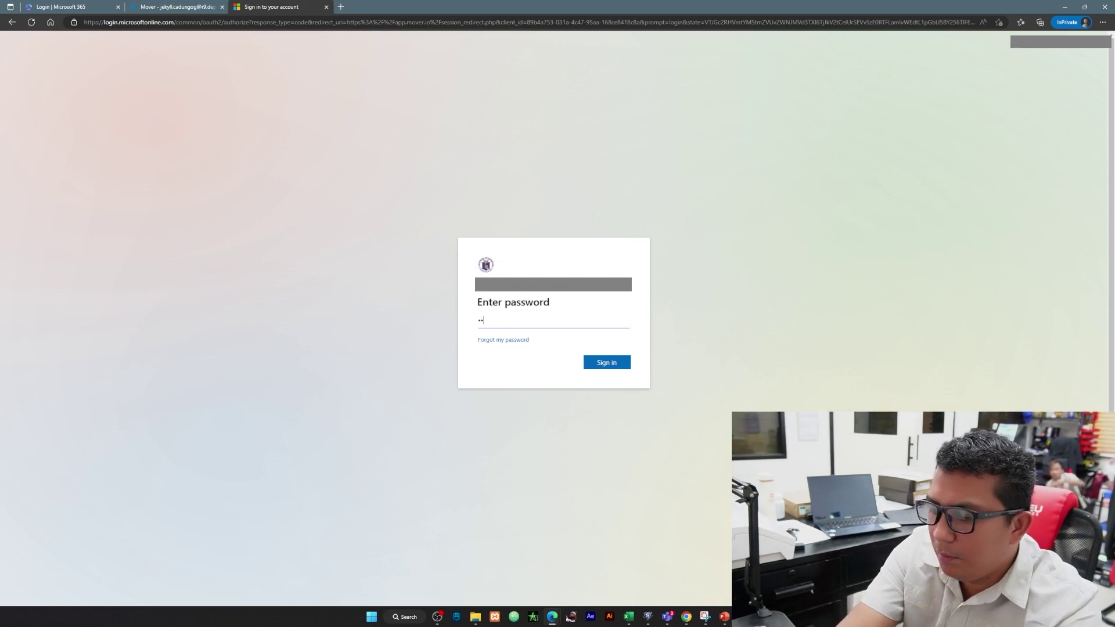
text(••••)
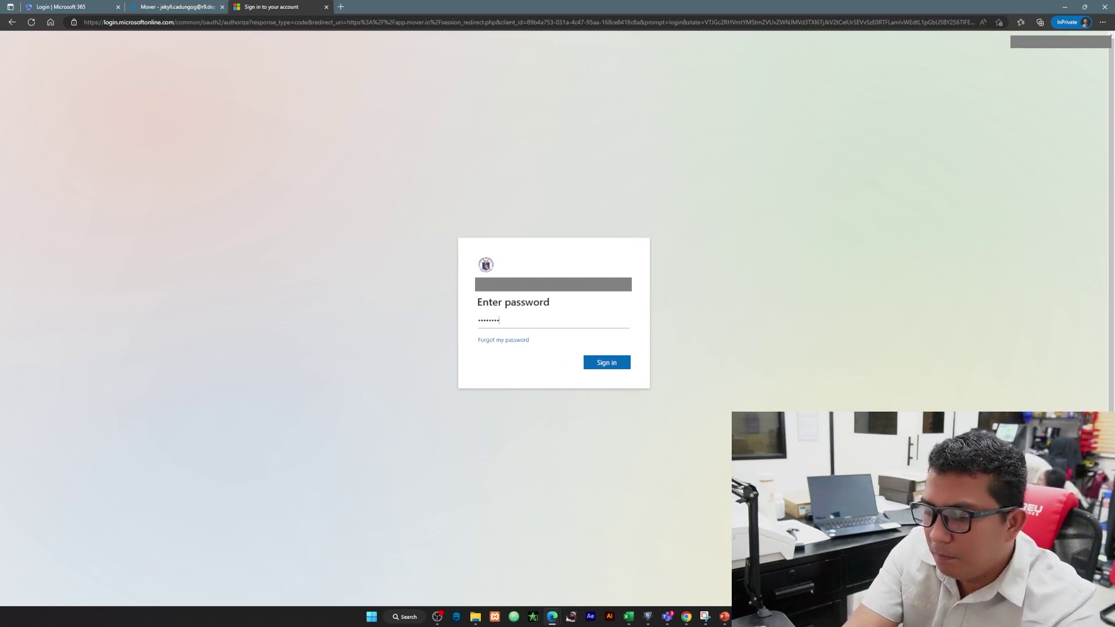
key(Return)
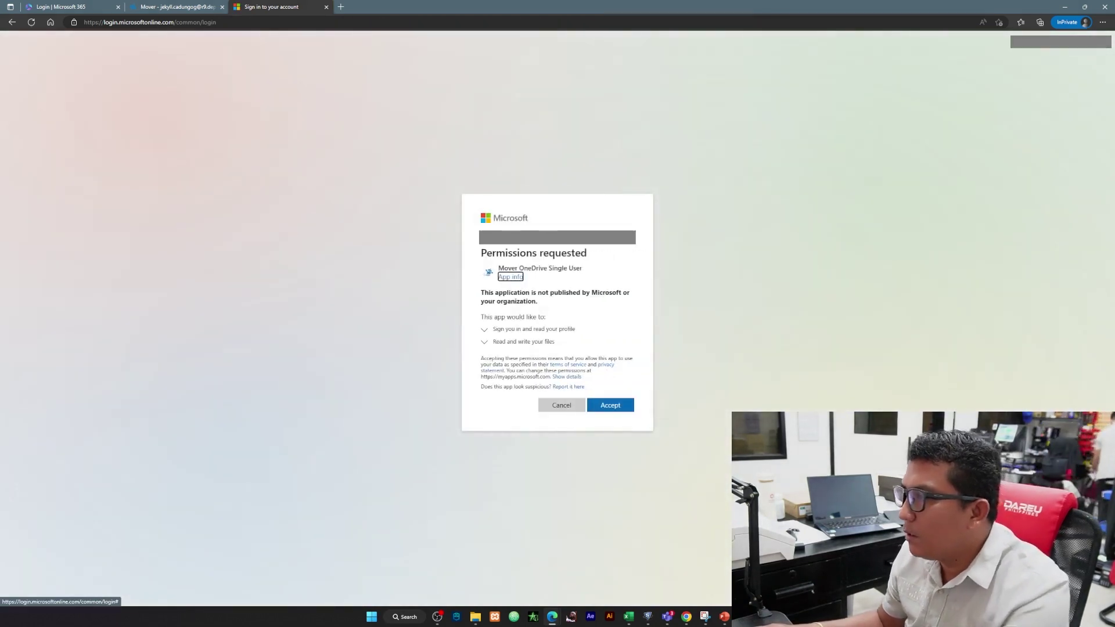
Accept the permissions requested by the Mover OneDrive Single User app.
key(Return)
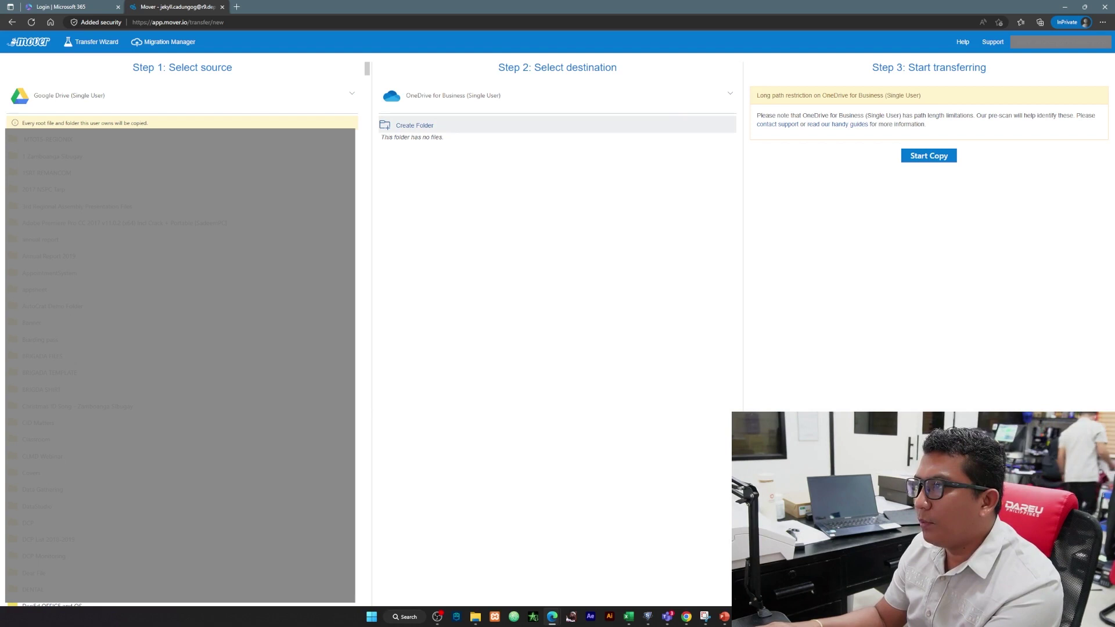
Make a new folder named GDRIVE the OneDrive for Business destination.
click(415, 126)
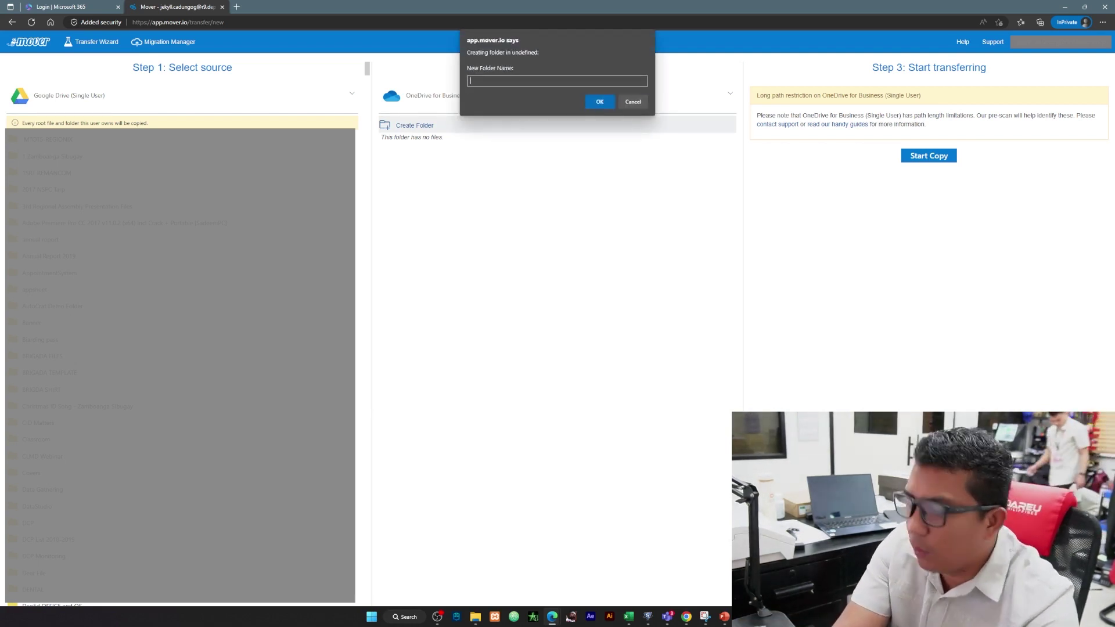
text(GO)
text(RI)
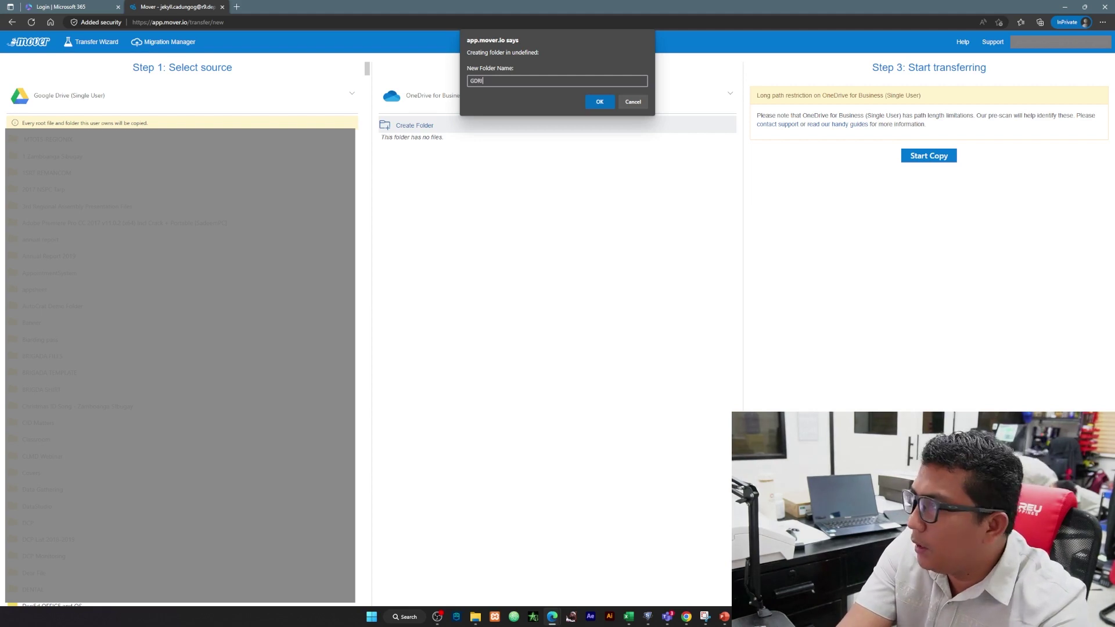
text(VE)
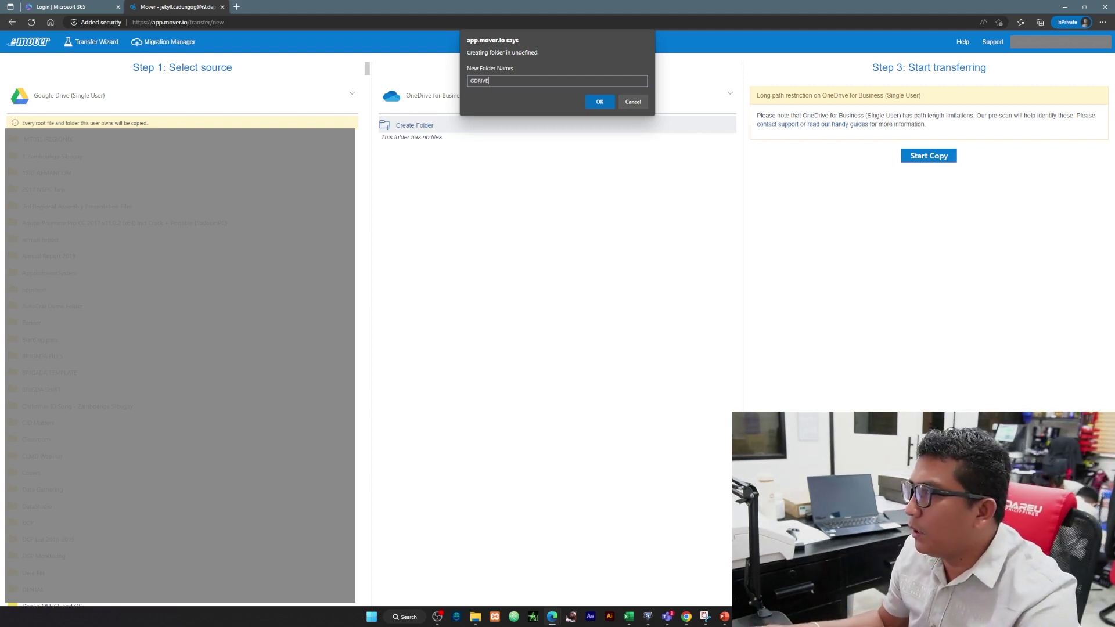
key(Return)
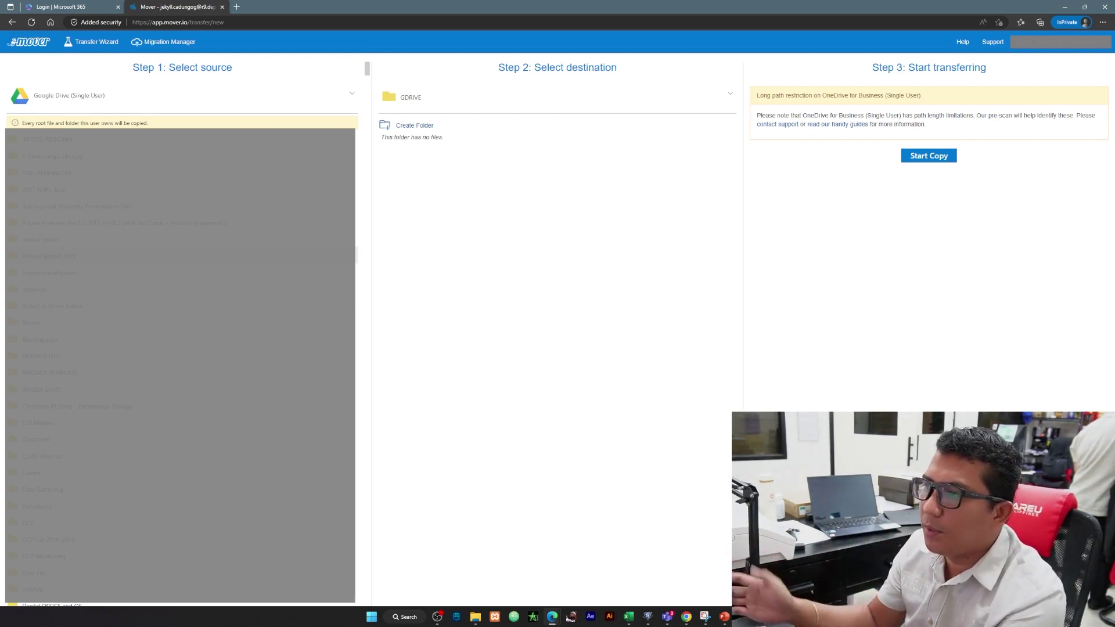
Scroll the Step 1 Google Drive source list to find the folder to copy.
scroll(180, 331, down, 1)
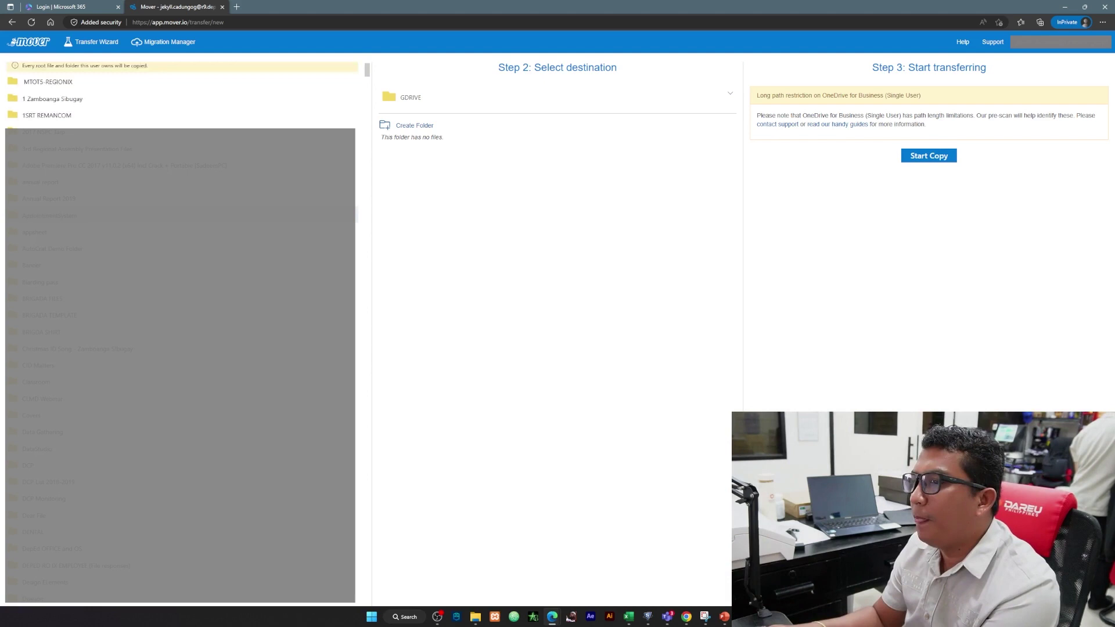
scroll(181, 331, down, 2)
scroll(180, 331, down, 2)
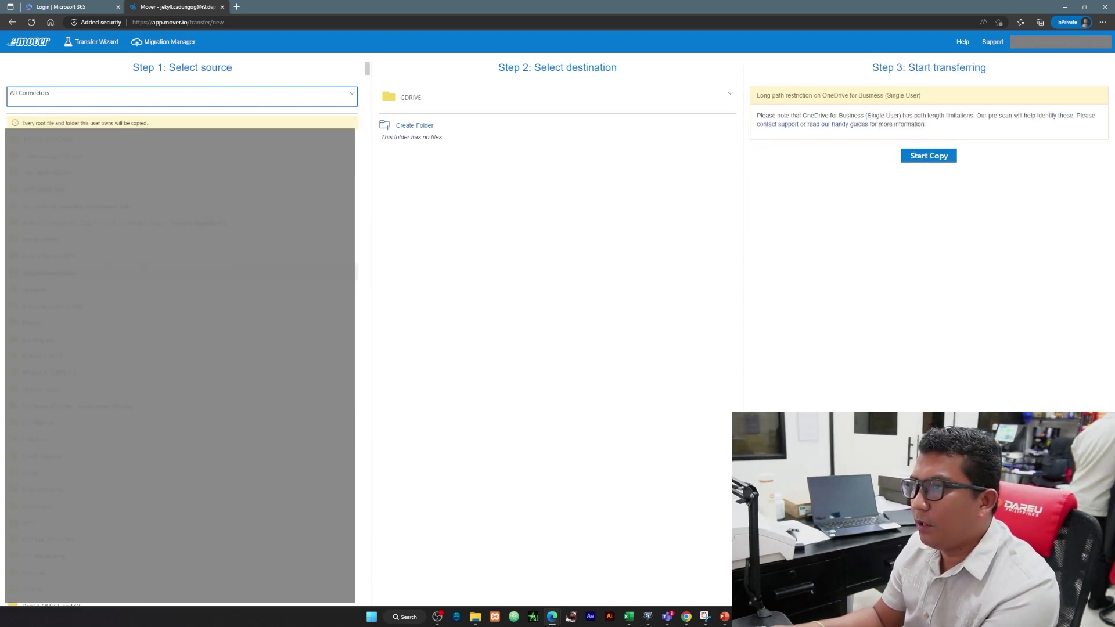
scroll(180, 92, down, 5)
scroll(180, 93, down, 5)
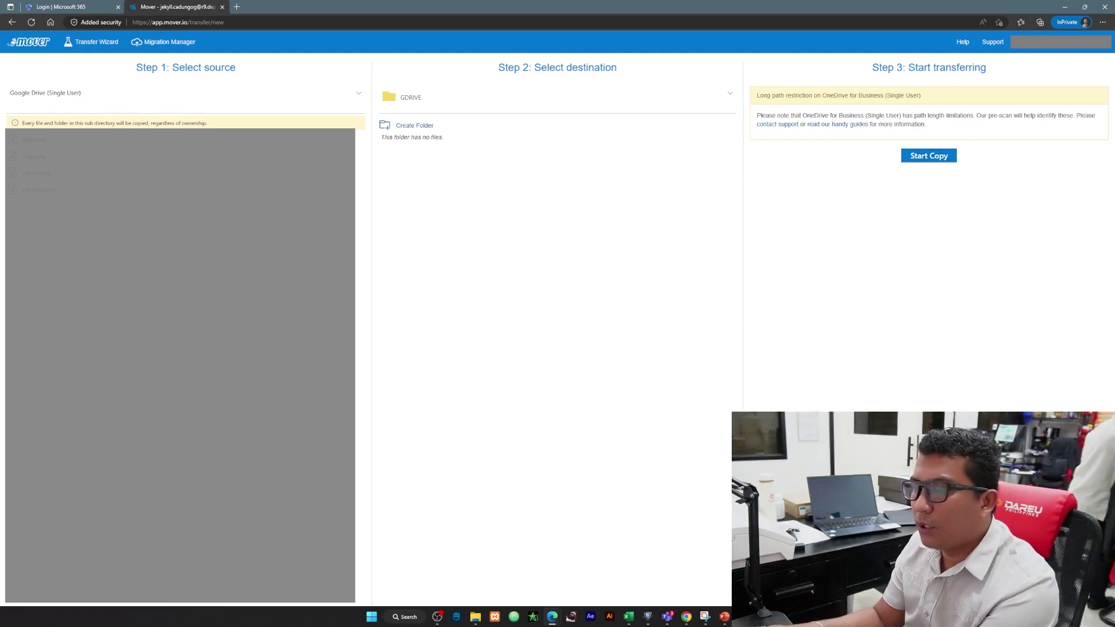
Start copying Design Elements into GDRIVE, then select the completed transfer row.
click(929, 156)
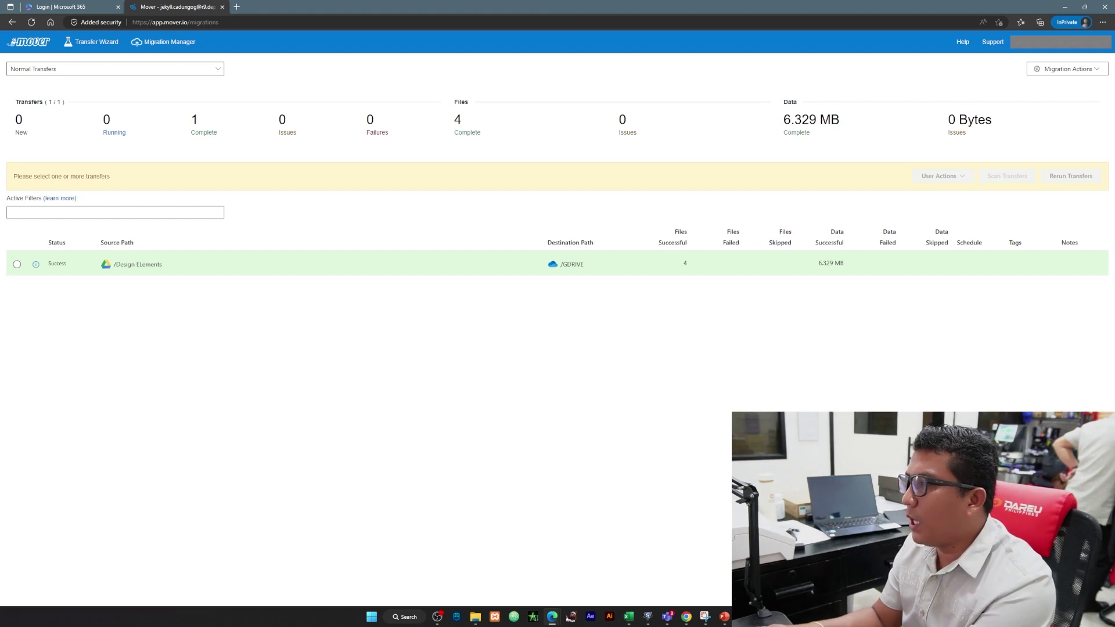
click(17, 264)
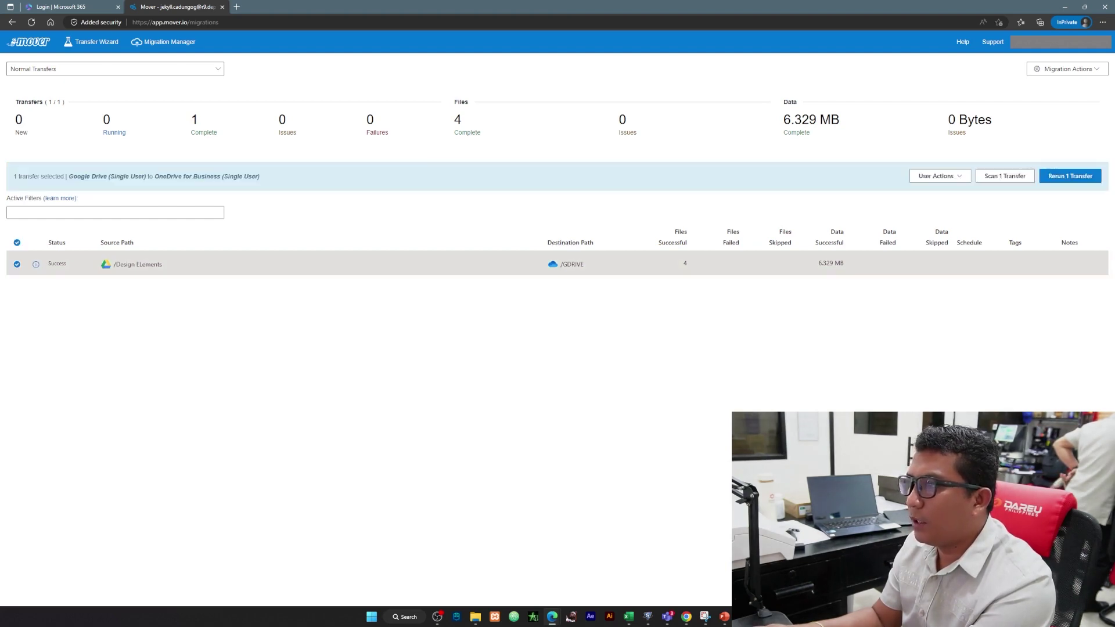